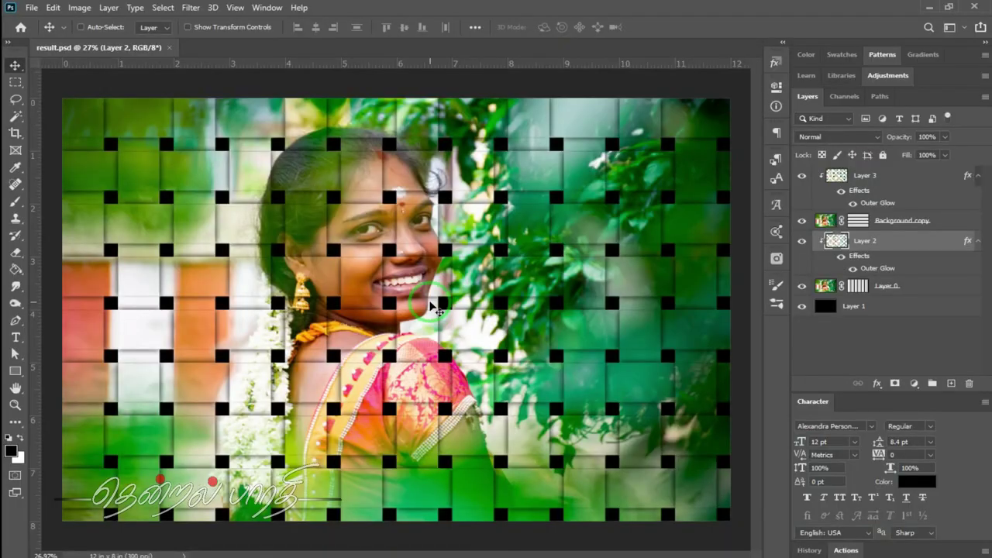
Step: Hide the panels and rulers, then zoom in on the woman's eye in the woven portrait
key(Tab)
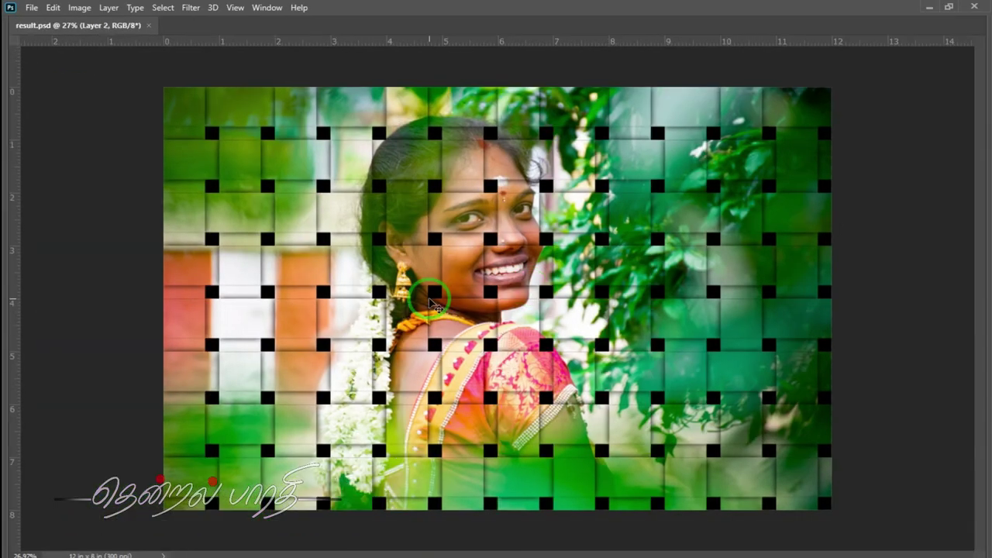
key(ctrl+r)
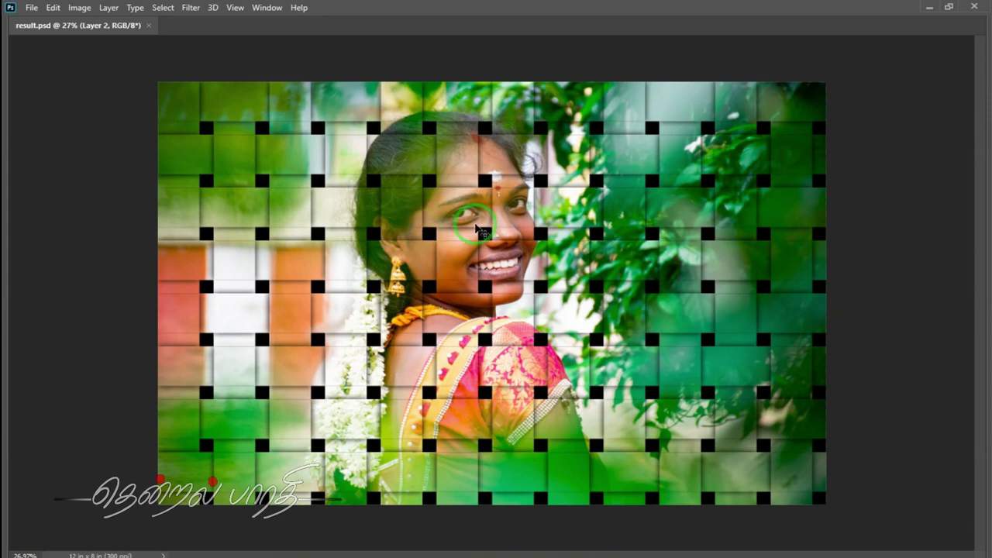
mouse_move(474, 221)
mouse_down()
mouse_move(517, 237)
mouse_move(466, 226)
mouse_up()
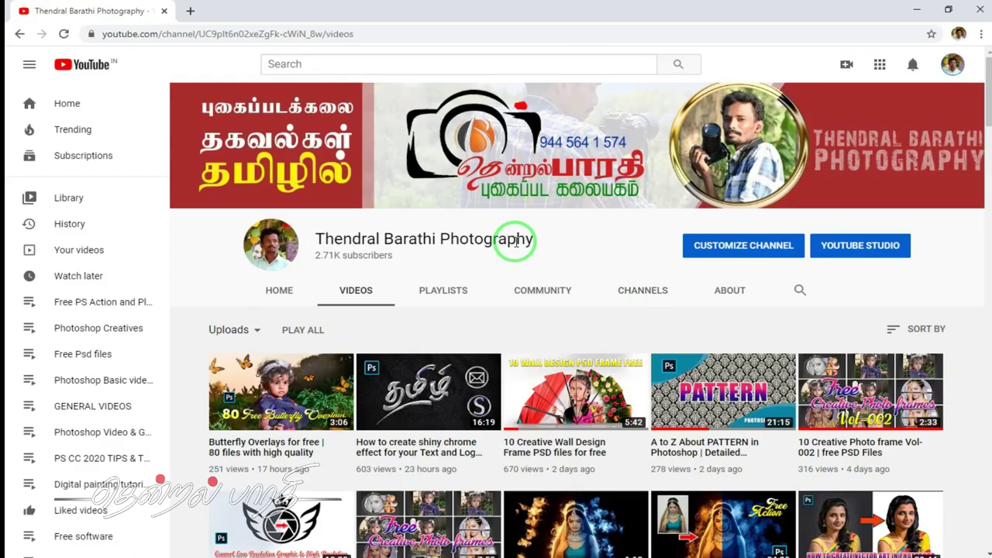
Step: Scroll through the channel's uploaded videos, then return to Photoshop with _DSC6644.jpg open
scroll(467, 285, down, 2)
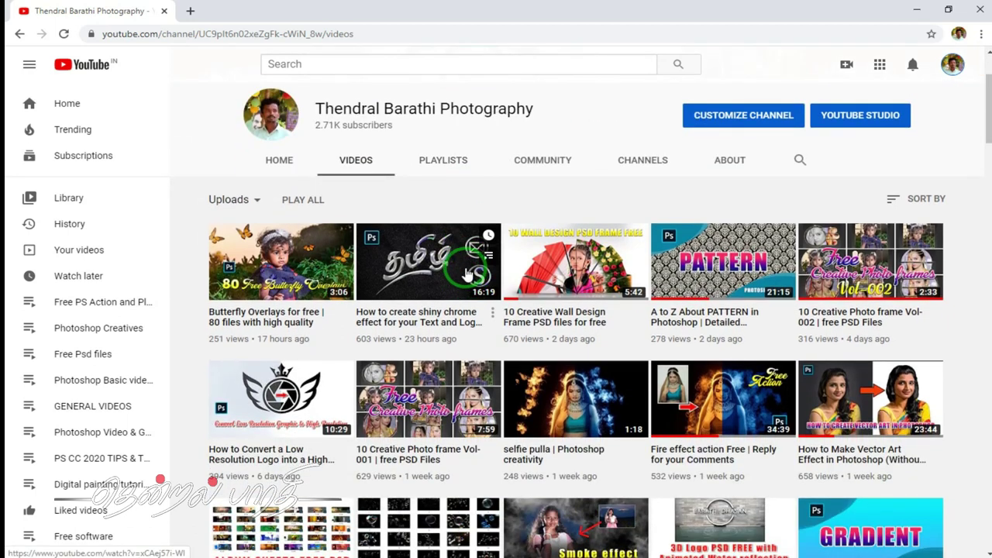
scroll(467, 274, down, 3)
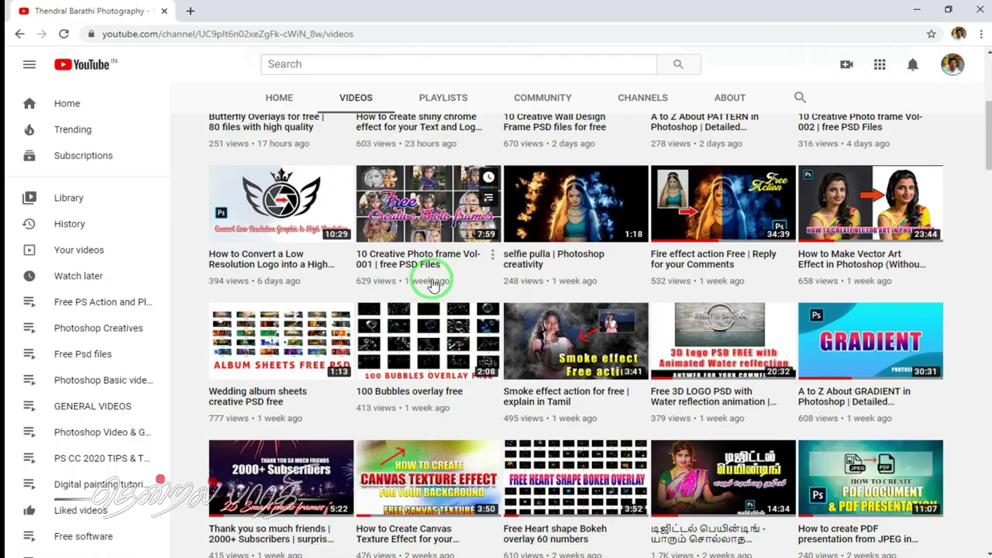
scroll(433, 287, down, 2)
scroll(433, 287, up, 4)
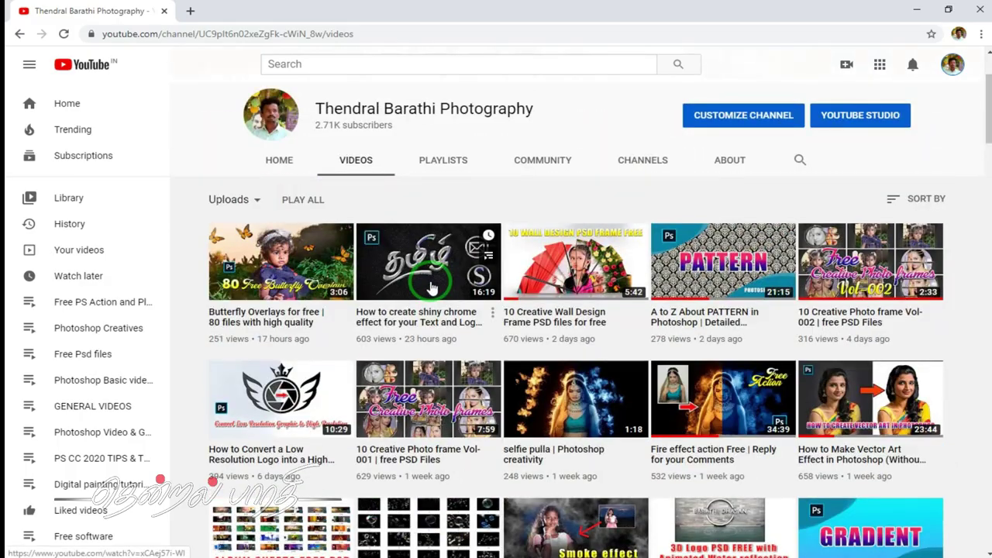
scroll(432, 287, down, 12)
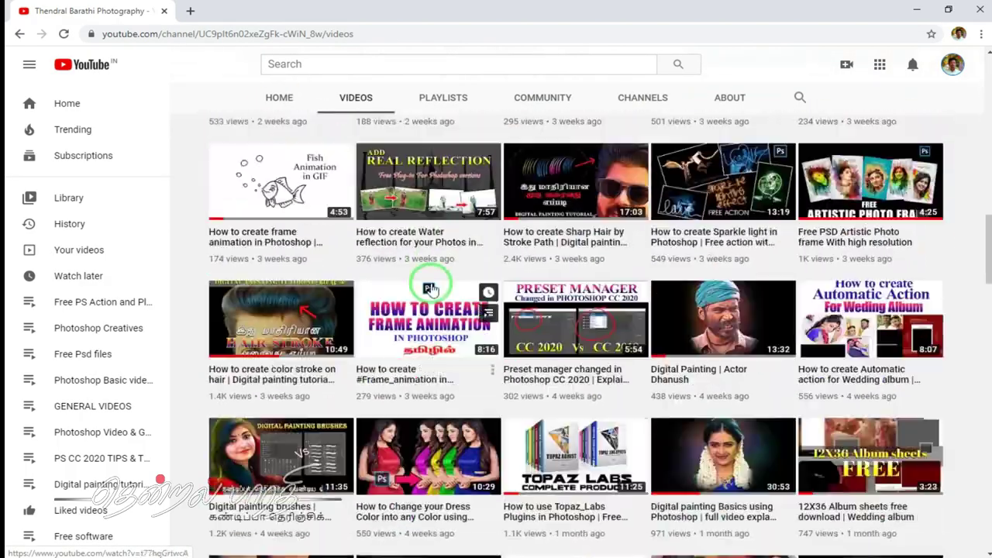
scroll(431, 288, down, 2)
scroll(435, 289, up, 8)
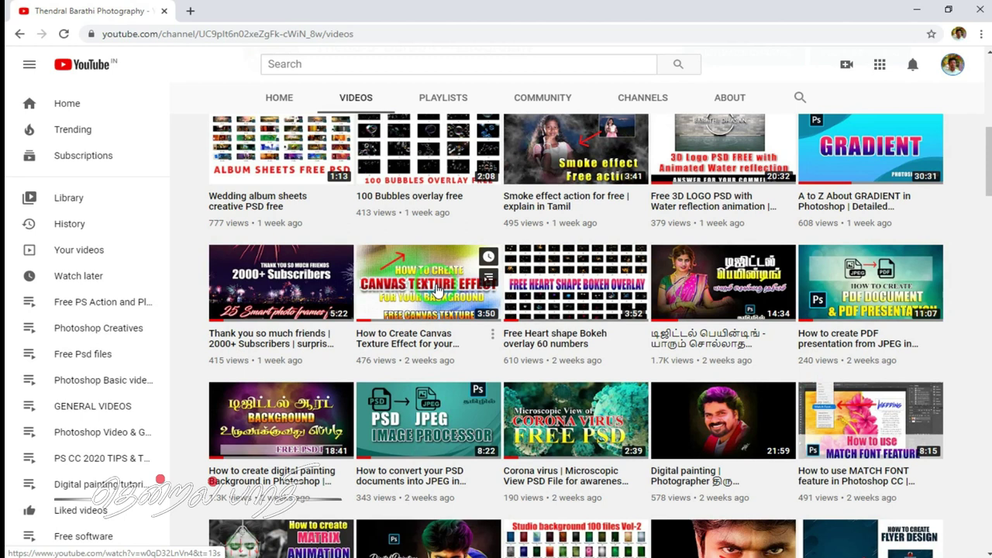
click(598, 316)
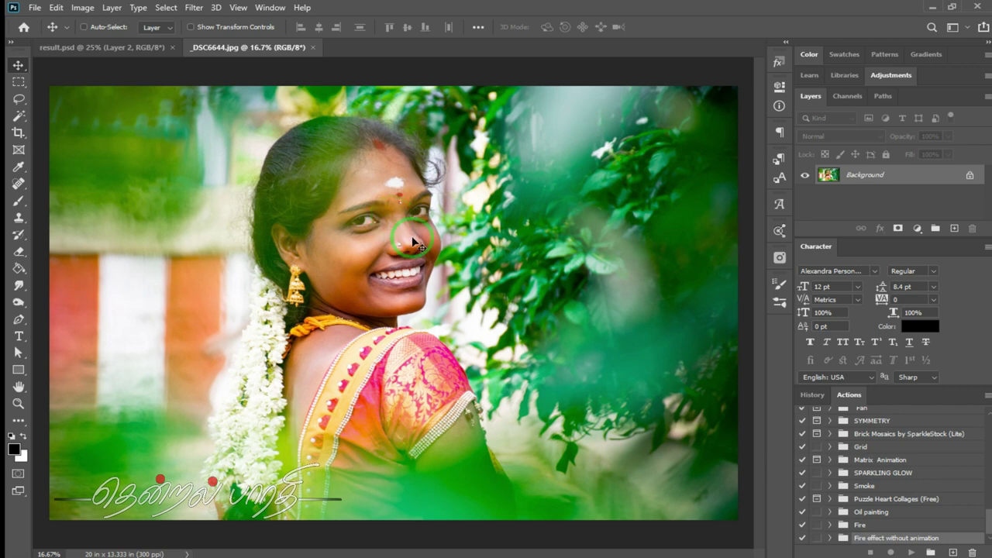
Step: Crop _DSC6644.jpg to 18 × 12 inches at 300 ppi, comparing it against result.psd
key(c)
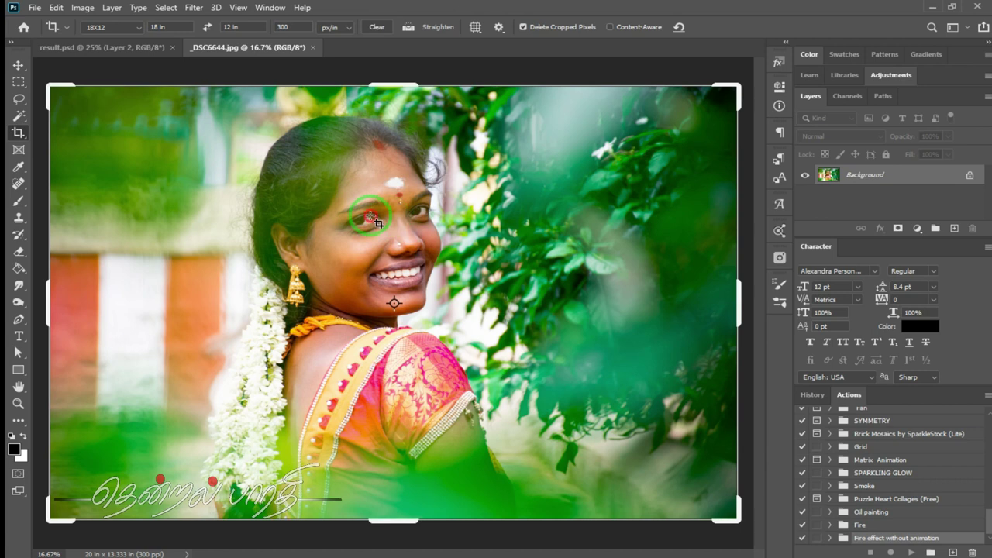
click(394, 223)
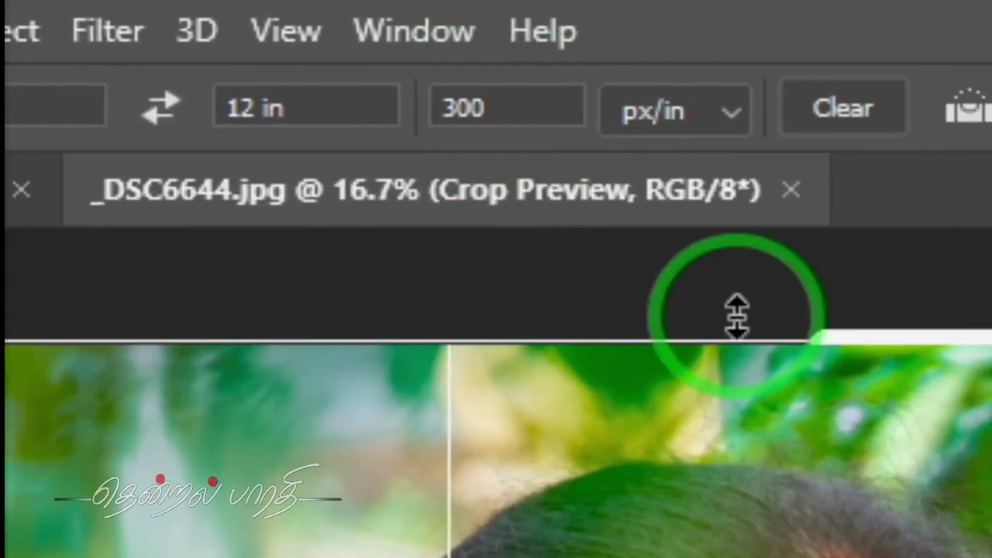
click(525, 333)
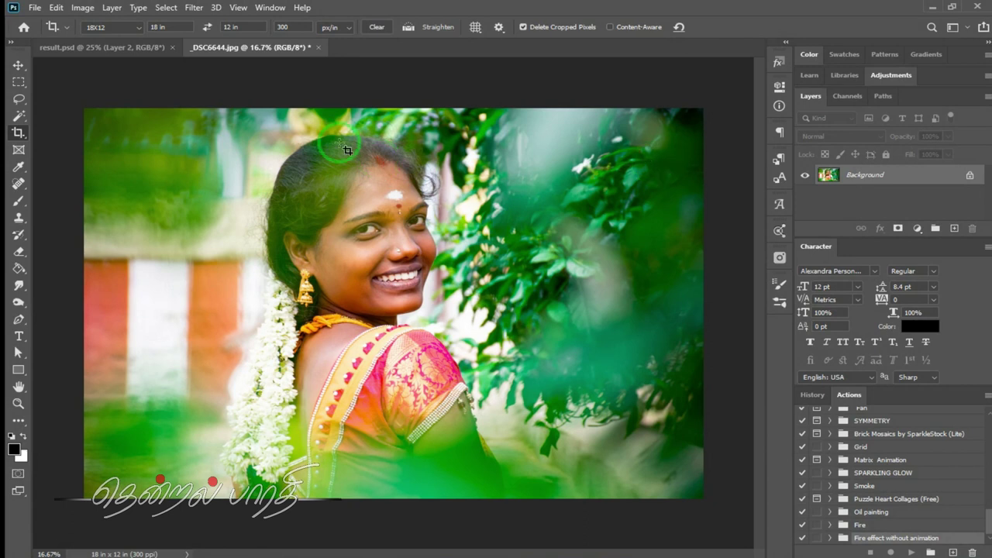
click(93, 49)
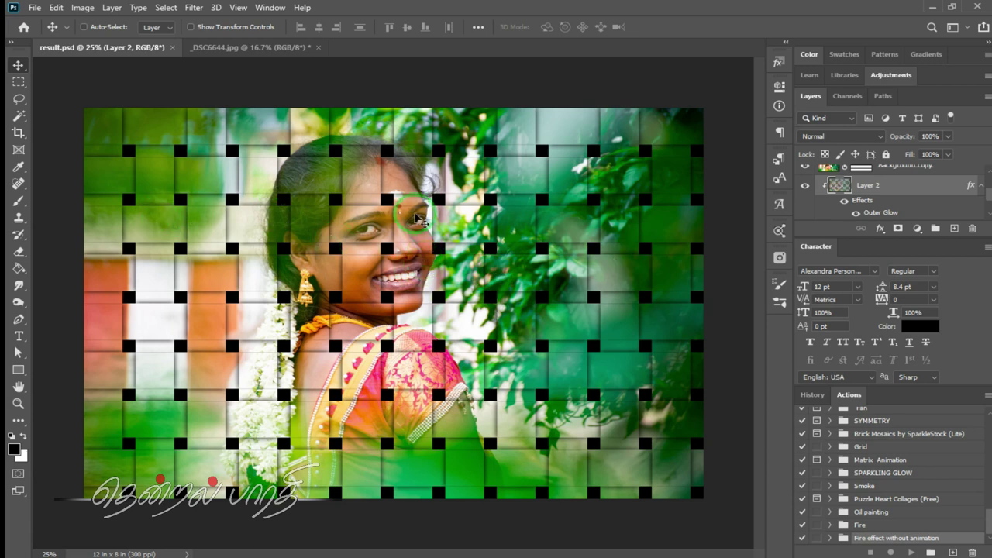
click(247, 49)
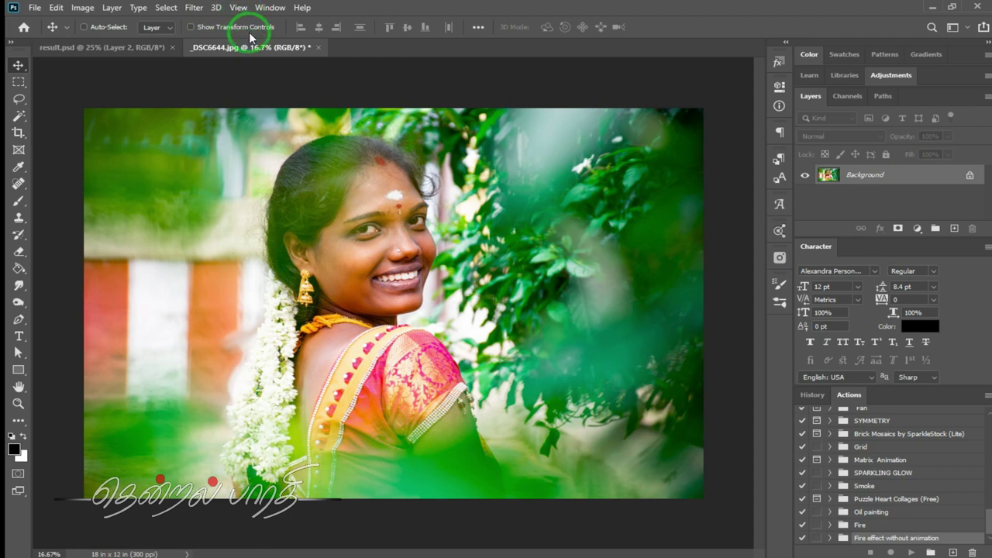
Step: Create a new action set named 'Wave basket effect'
click(406, 205)
key(ctrl+z)
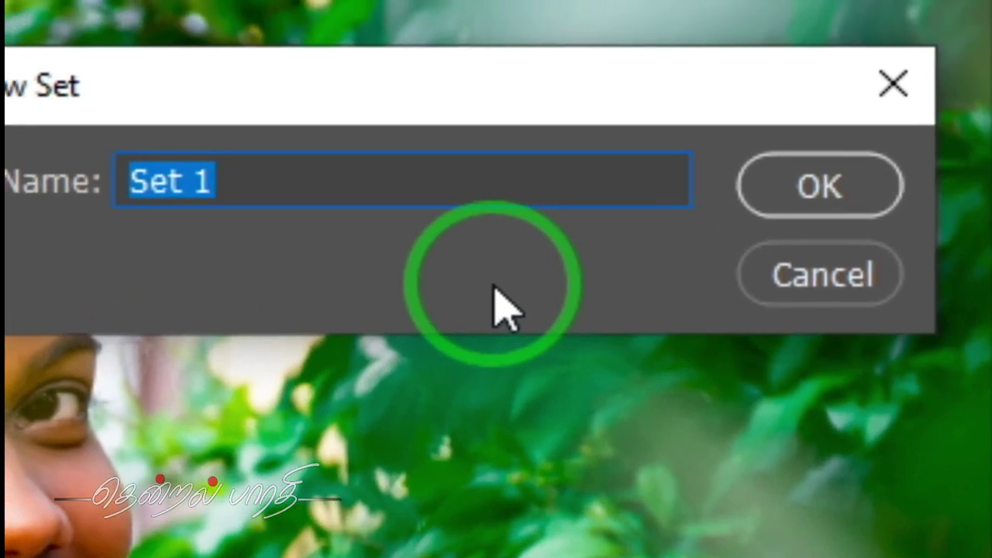
text(Wave bas)
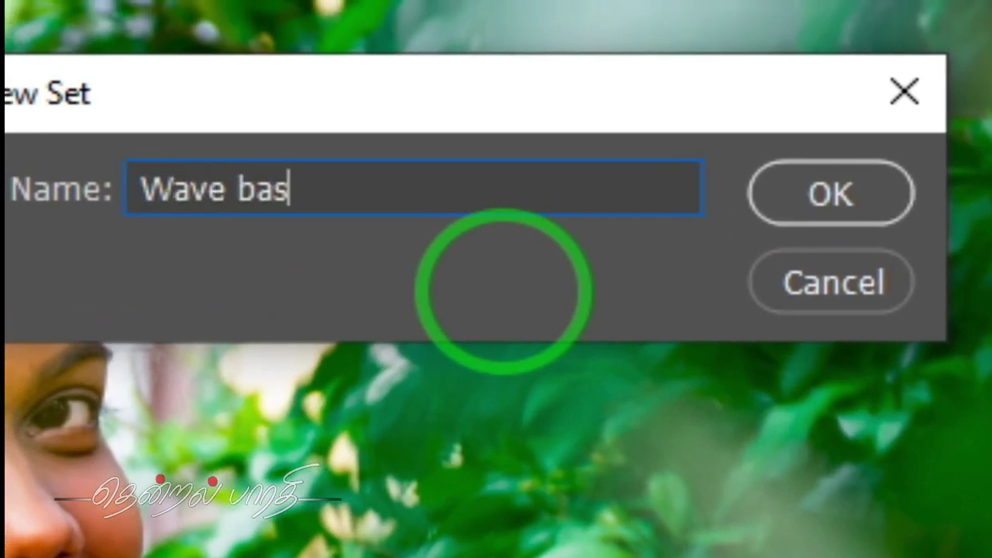
text(ket effect)
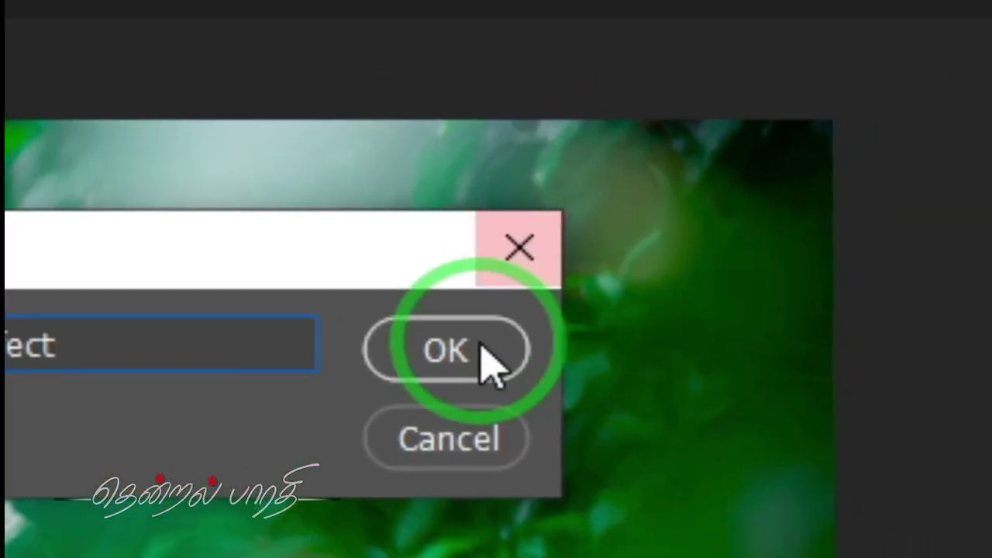
click(831, 193)
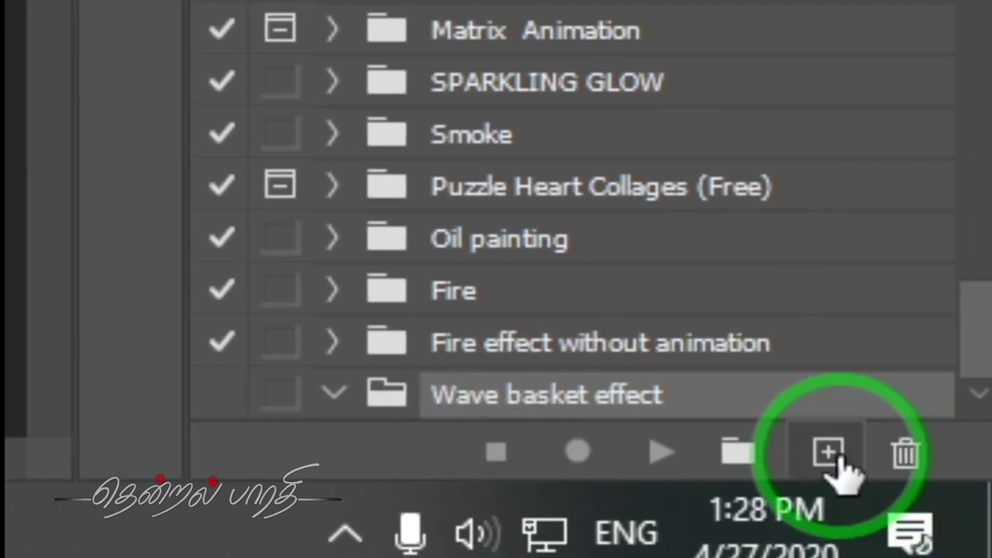
Step: Add a 'wave basket effect' action to the set and start recording
click(830, 453)
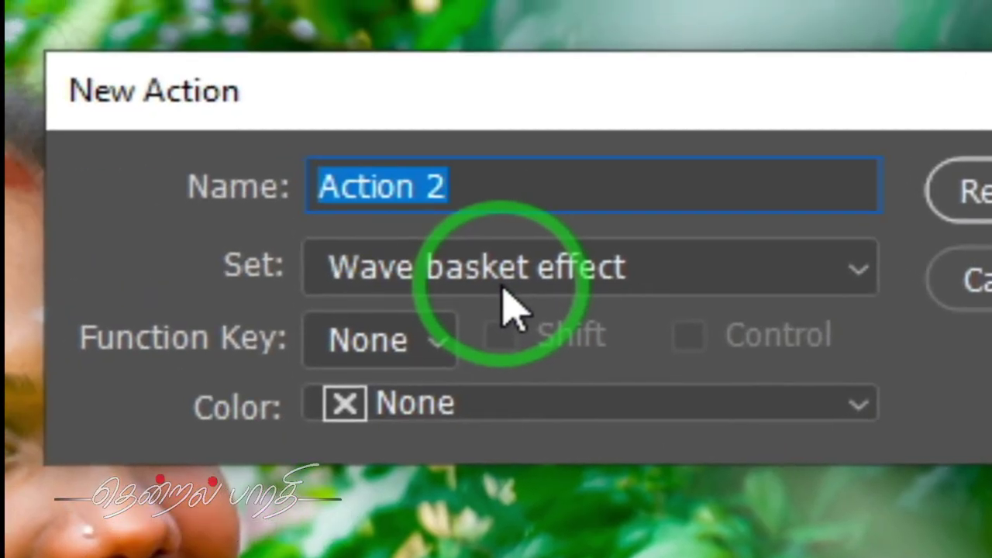
text(wave )
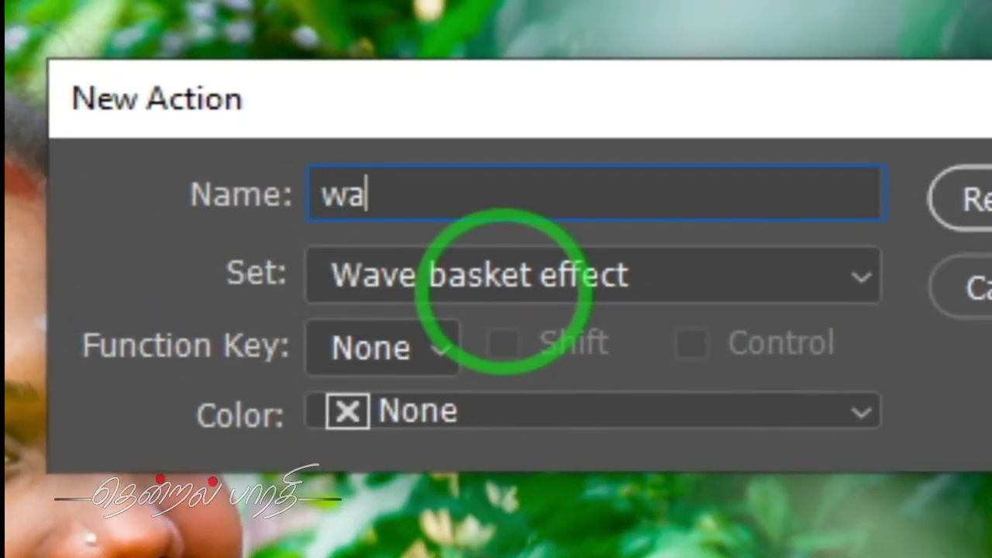
text(ba)
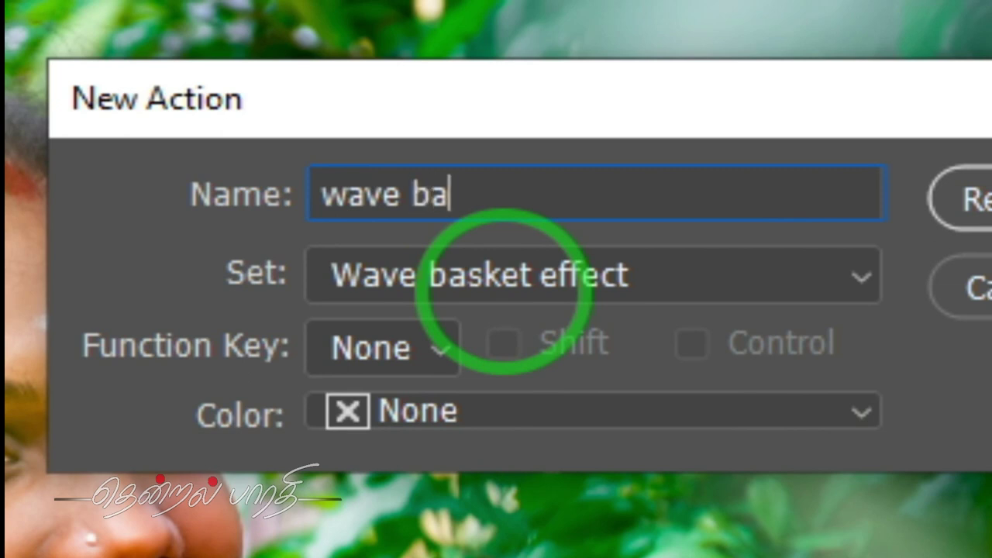
text(sket effe)
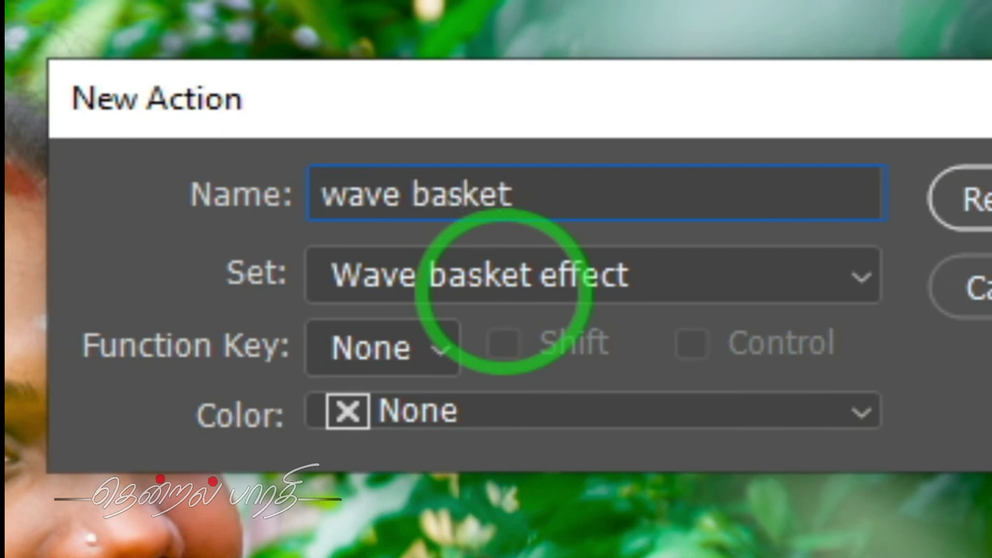
text(ct)
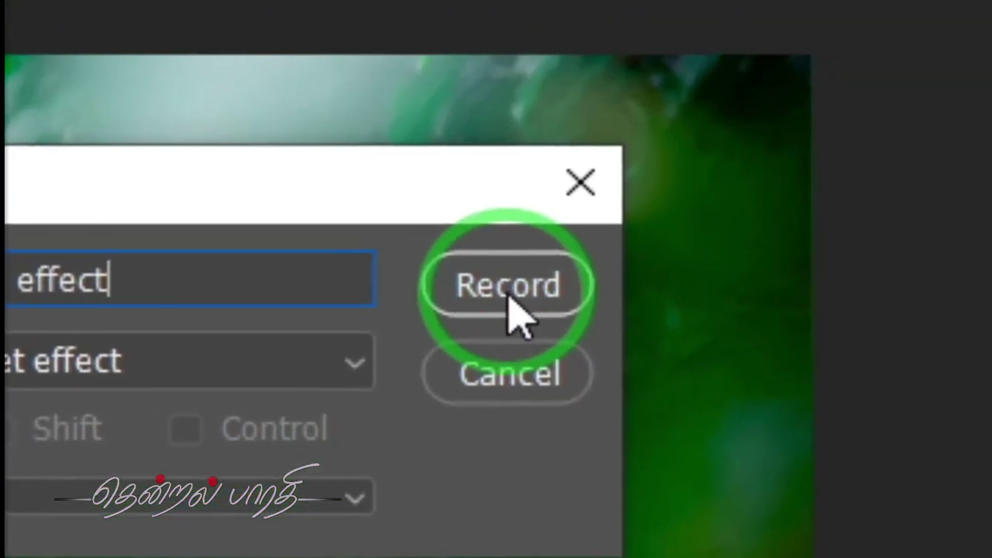
click(509, 294)
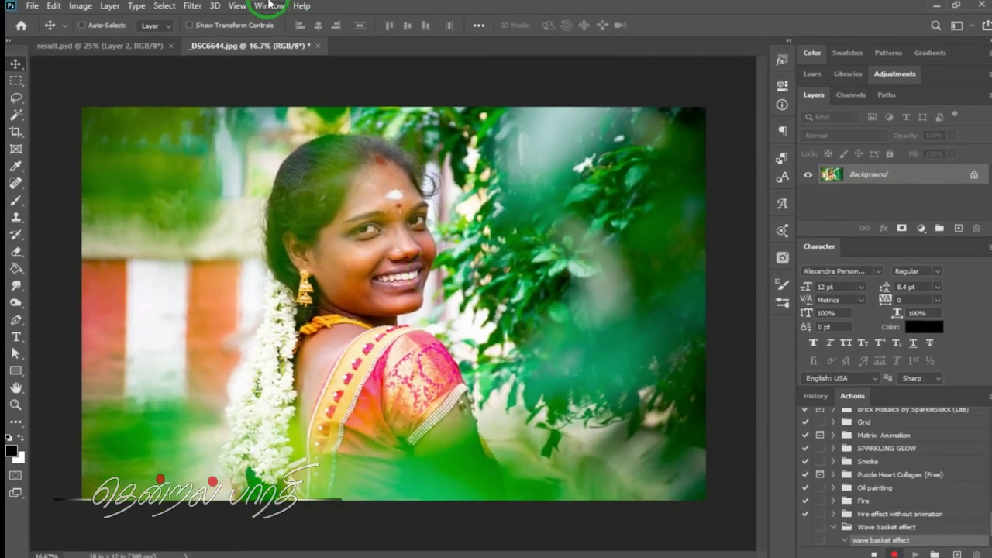
Step: Show the grid over the portrait
click(237, 6)
mouse_move(266, 256)
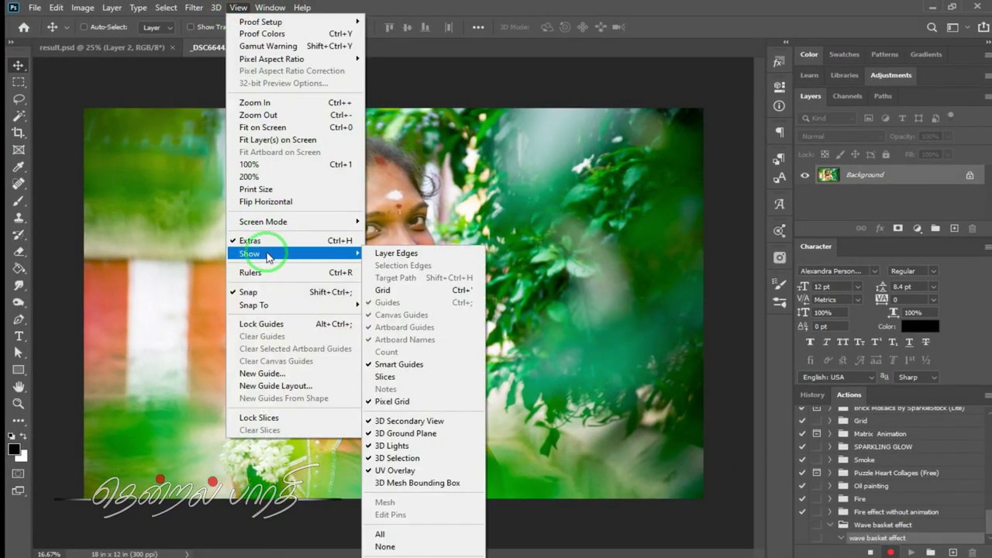
click(398, 293)
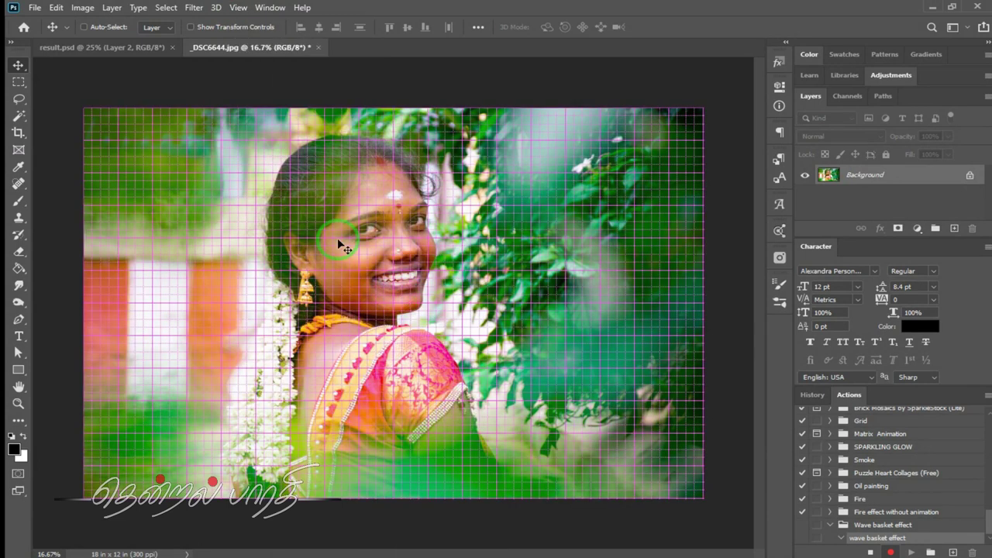
Step: Zoom in on the woman's face and back out to view the whole gridded portrait
key(z)
drag(126, 142, 164, 169)
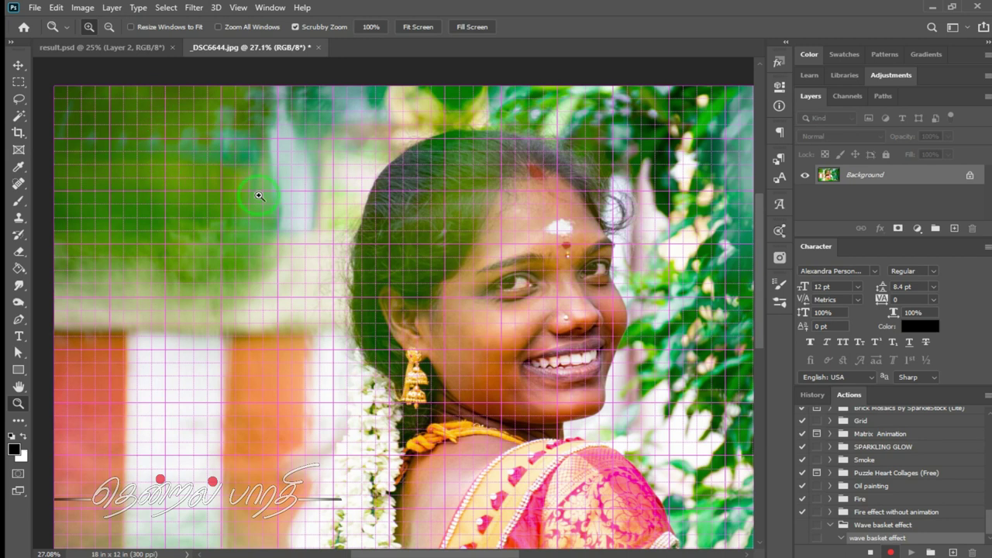
alt+click(545, 325)
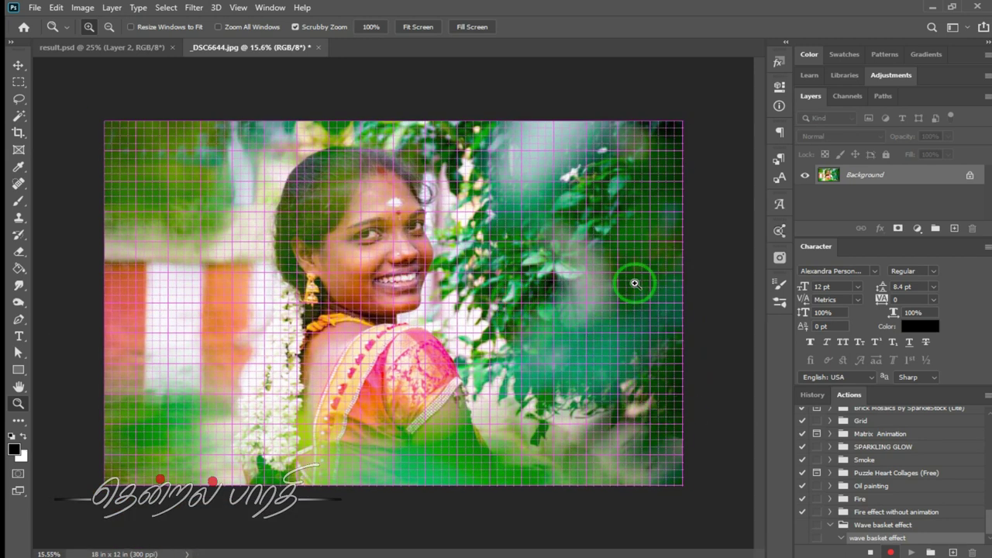
click(253, 248)
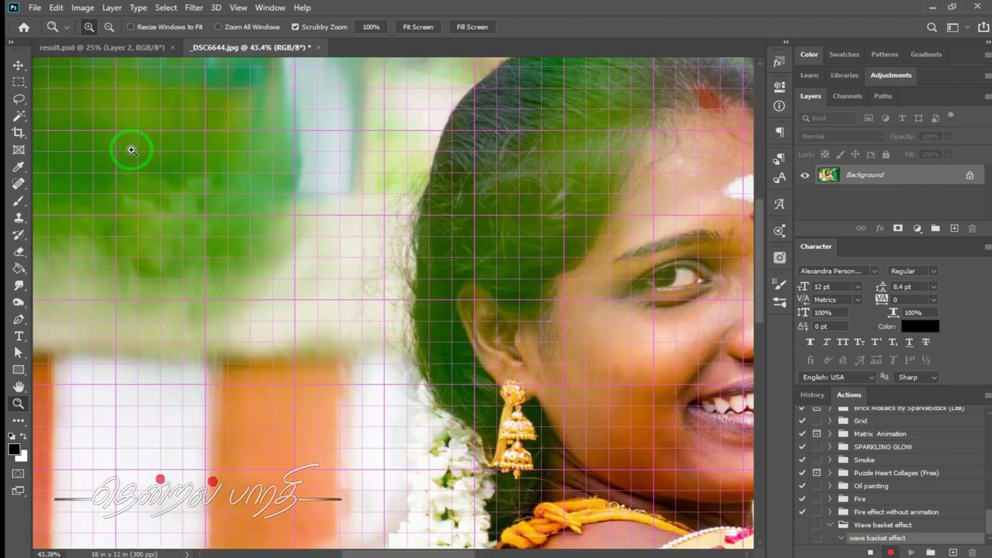
alt+click(237, 224)
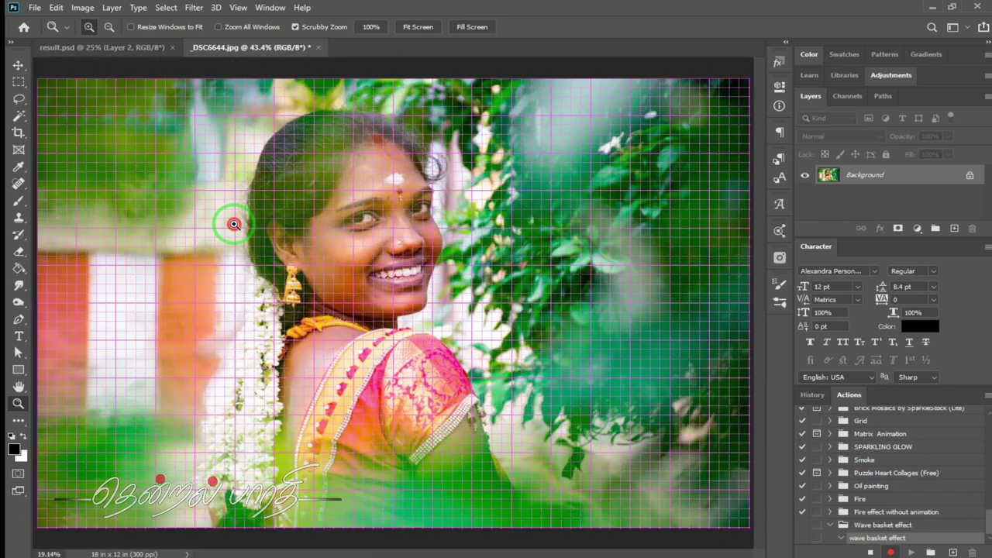
click(55, 7)
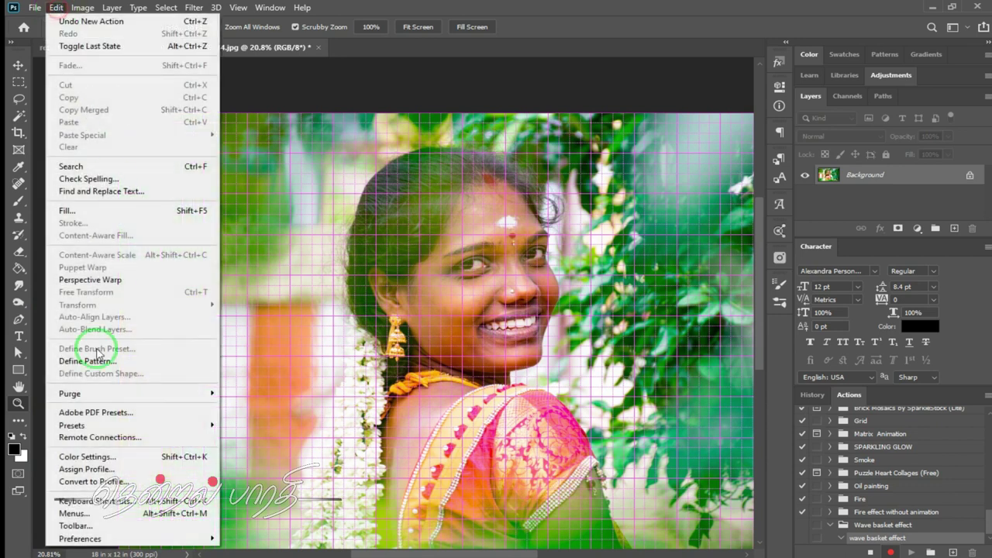
mouse_move(210, 539)
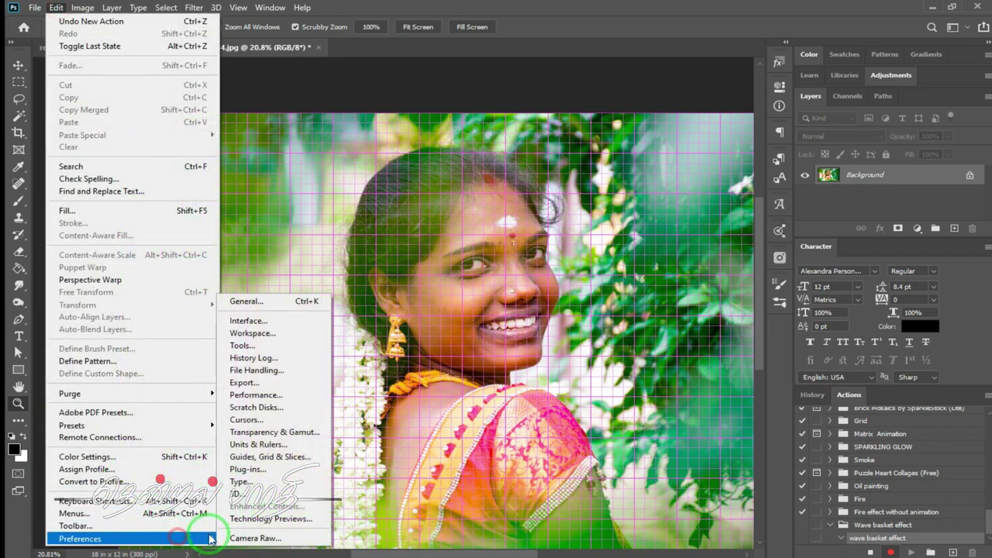
Step: Set the grid colour to Light Red in the Guides, Grid & Slices preferences
click(293, 459)
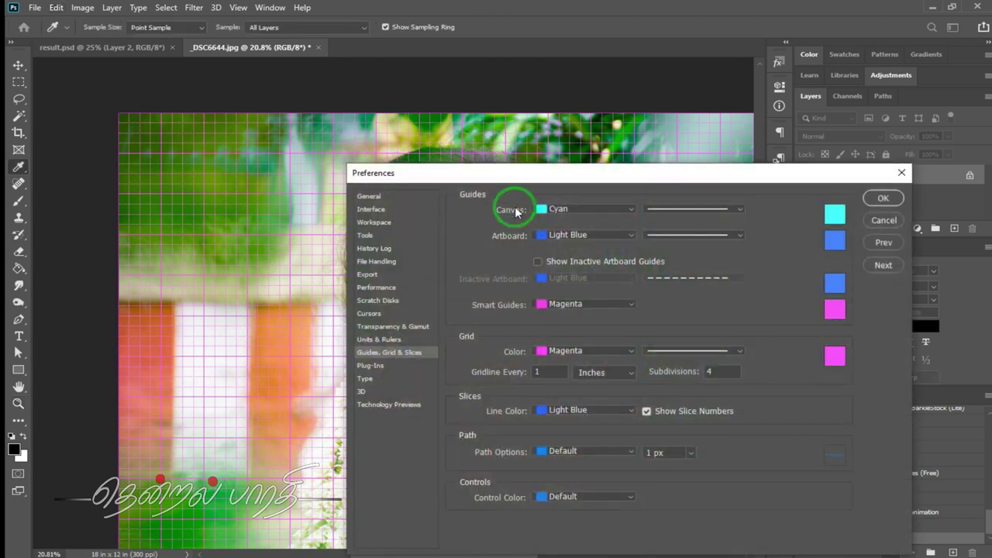
drag(517, 178, 483, 139)
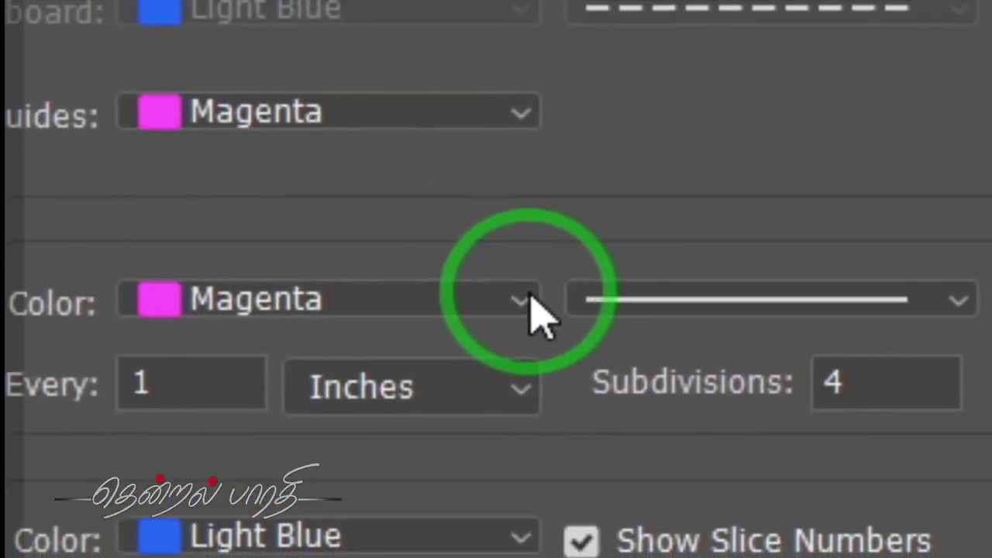
click(618, 334)
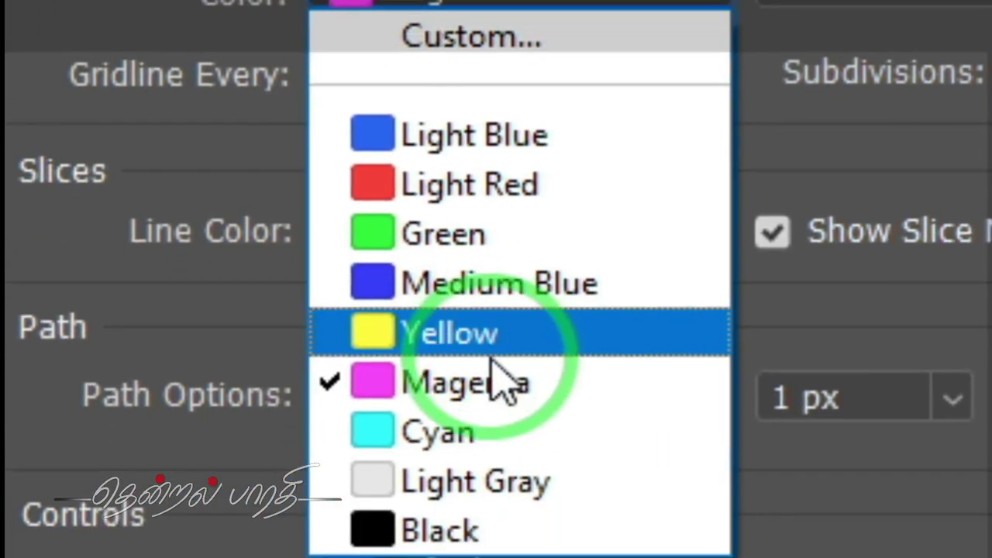
click(508, 303)
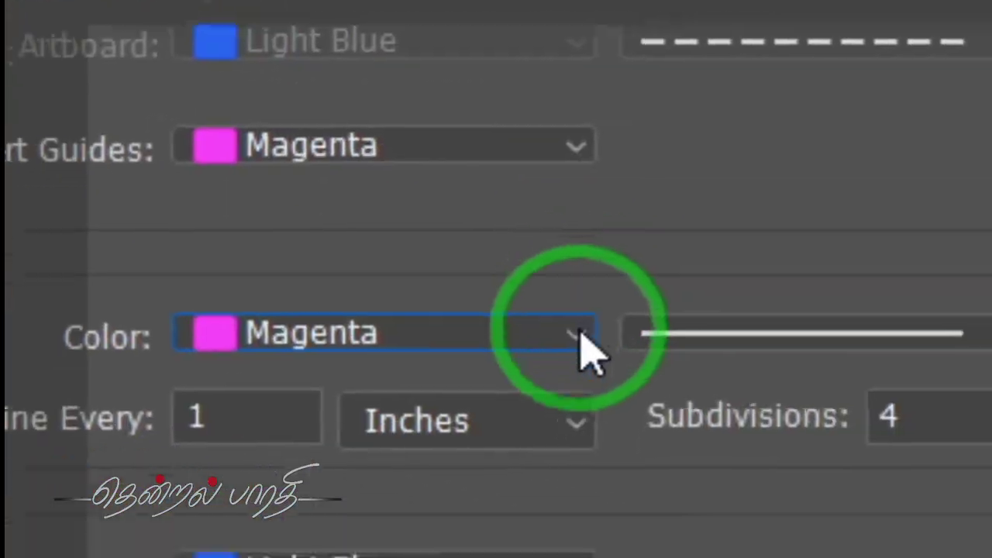
click(580, 348)
click(434, 426)
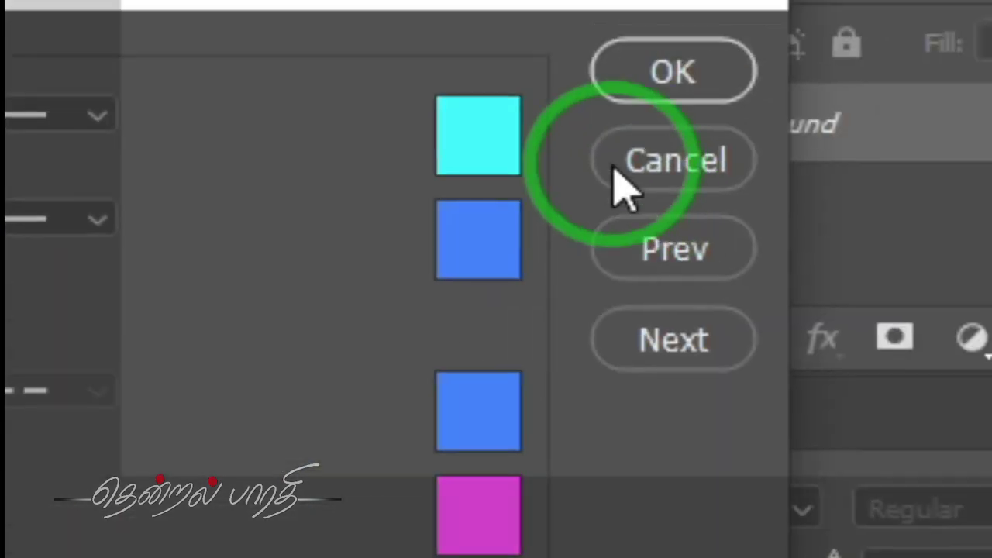
click(673, 72)
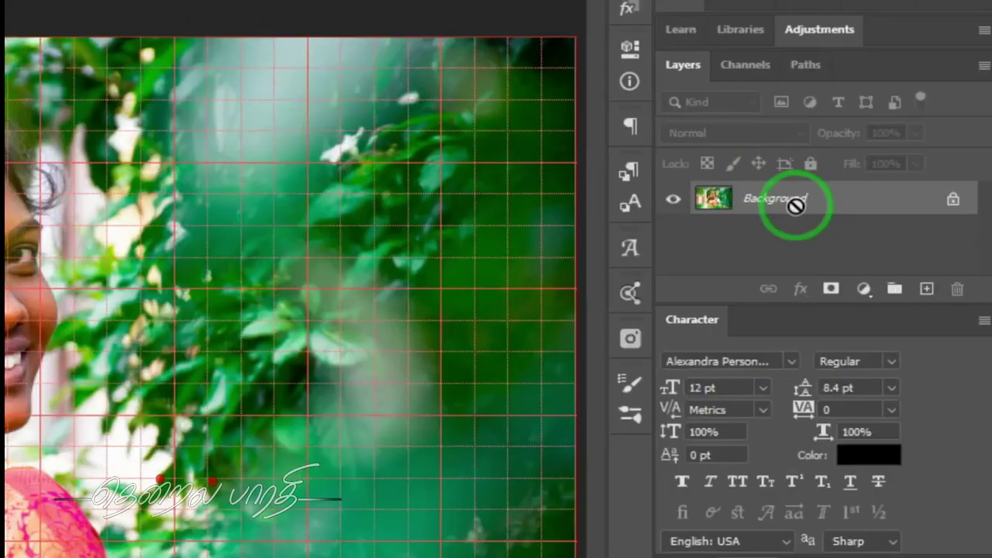
Step: Duplicate the photo onto two new layers and fill the Background layer with black
key(ctrl+j)
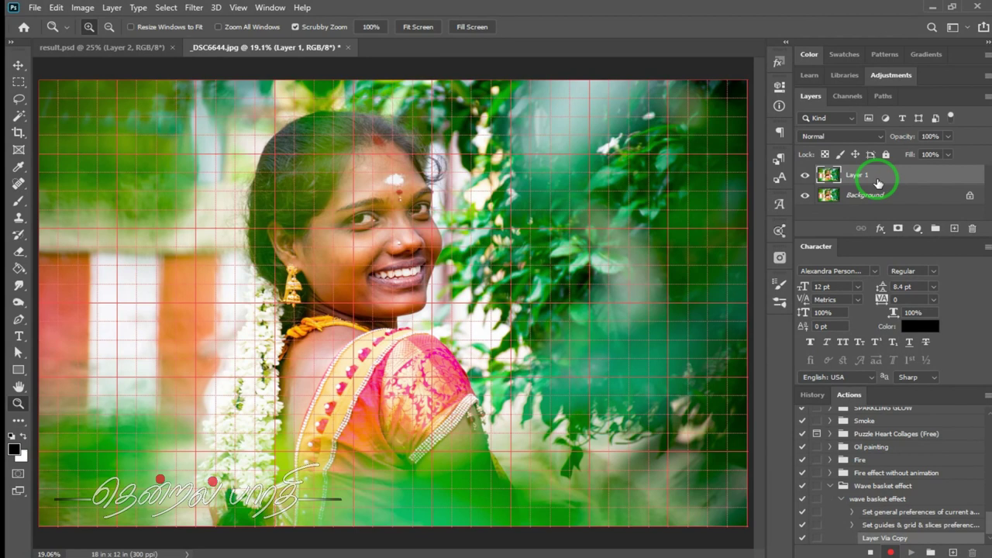
key(ctrl+j)
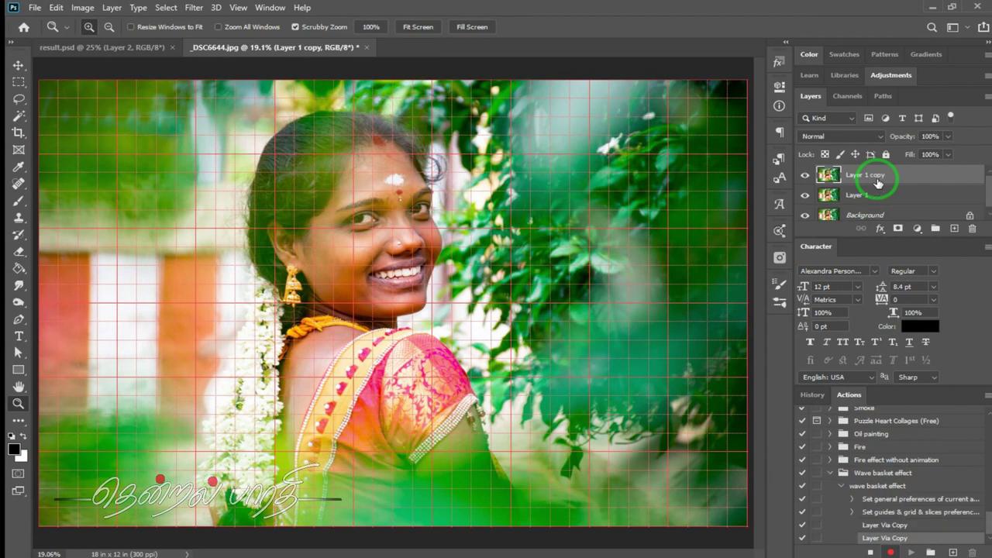
click(879, 218)
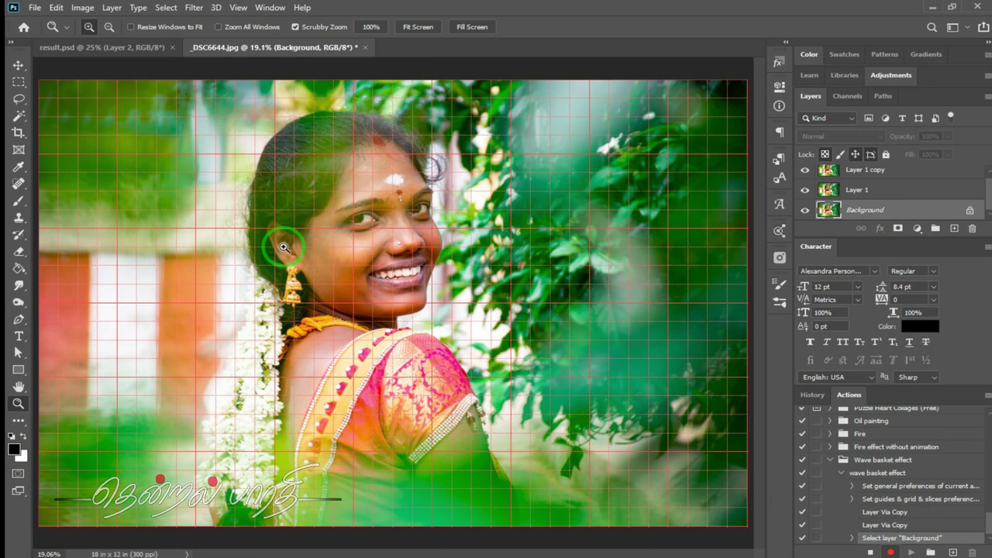
key(shift+F5)
click(527, 143)
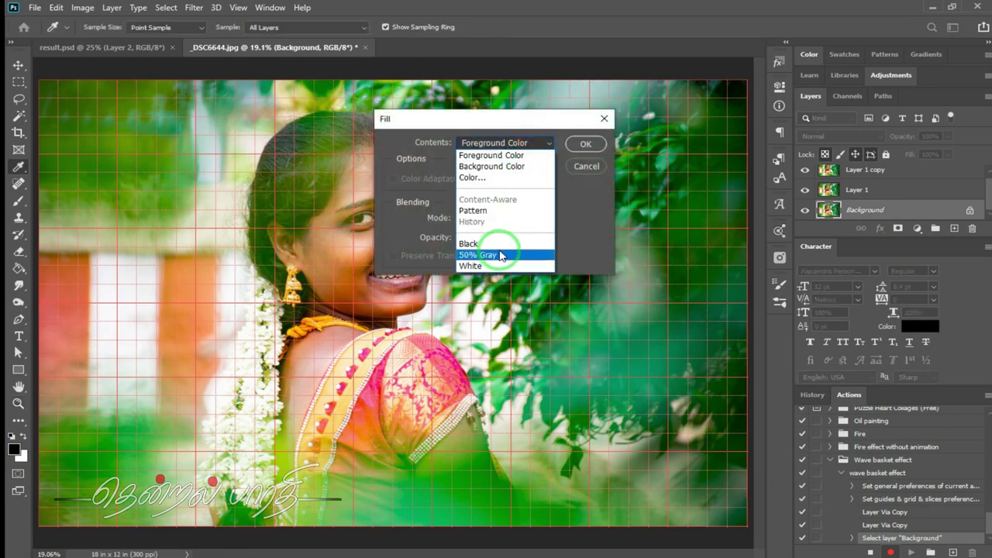
click(496, 236)
click(582, 149)
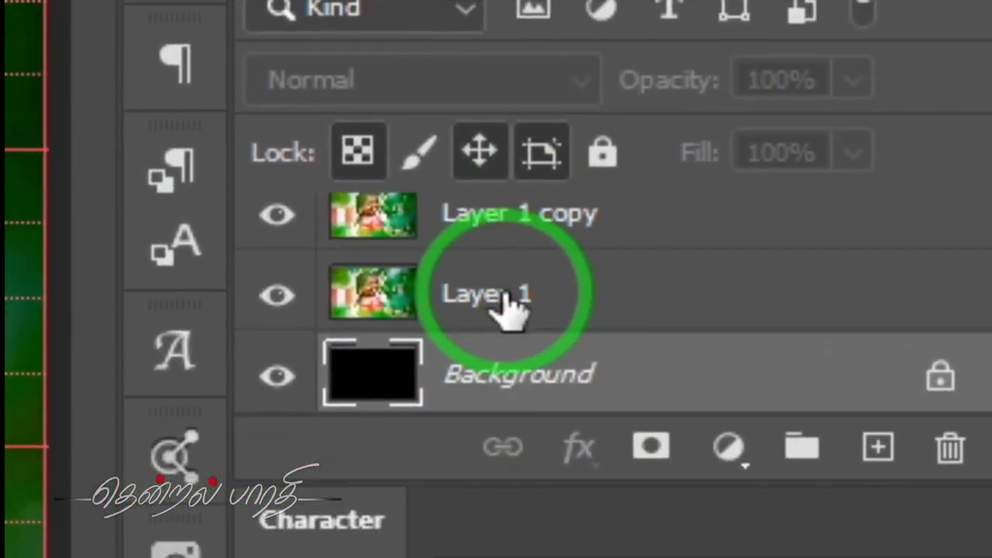
Step: Rename Layer 1 to 'column' and Layer 1 copy to 'Row', then select the column layer
double_click(503, 332)
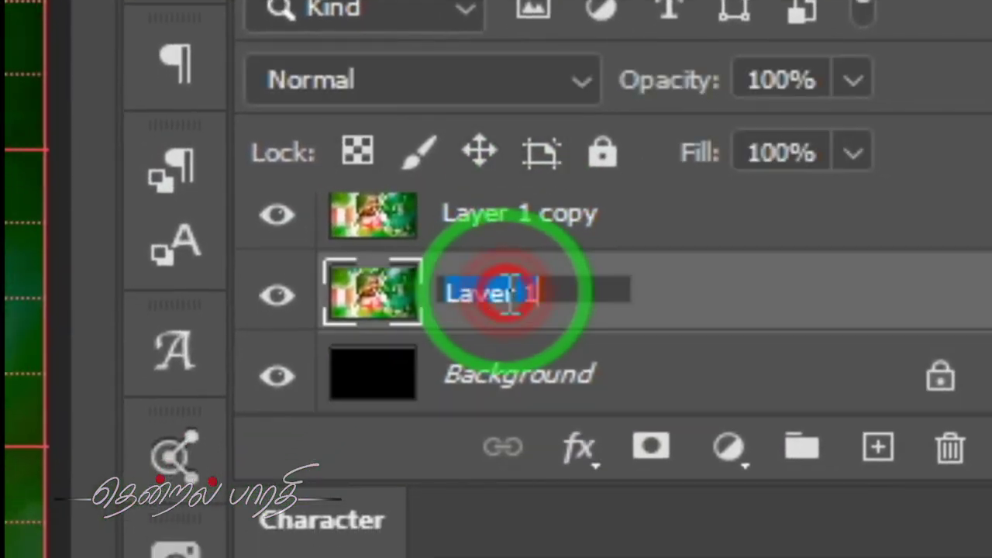
text(ca)
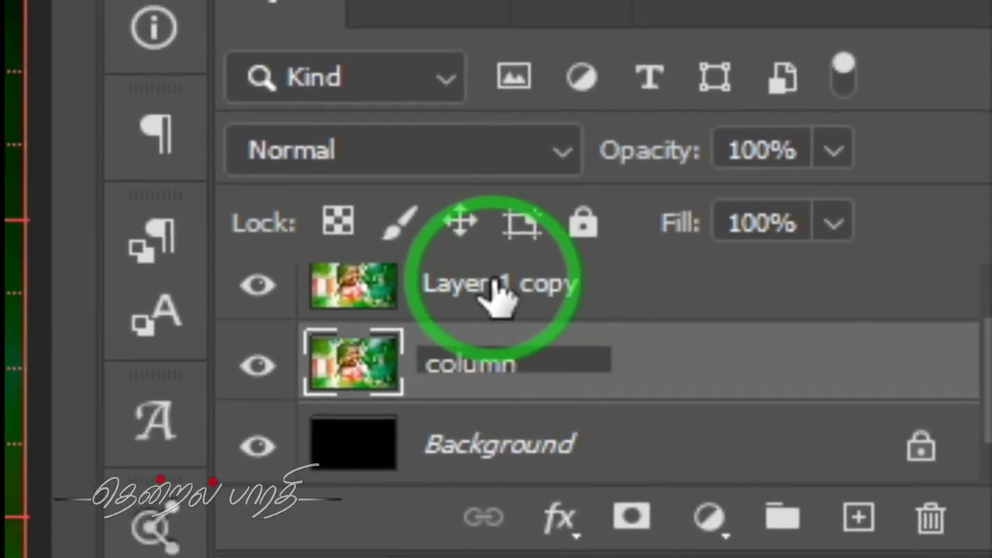
double_click(500, 216)
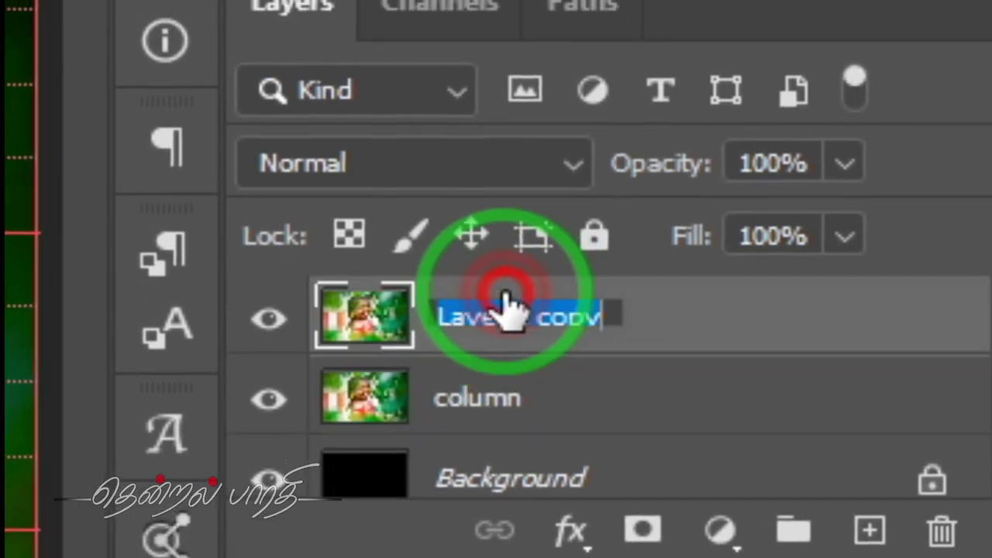
text(Row)
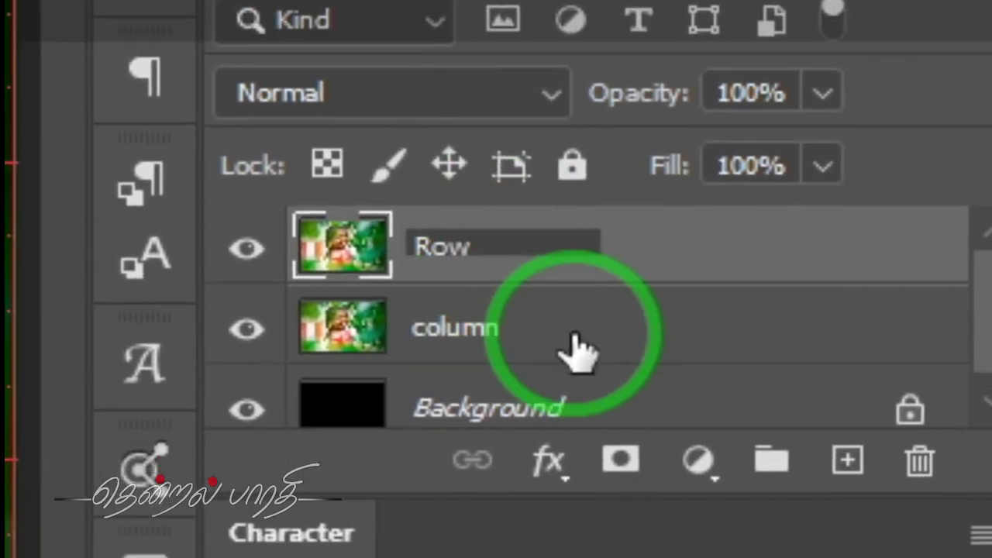
click(576, 332)
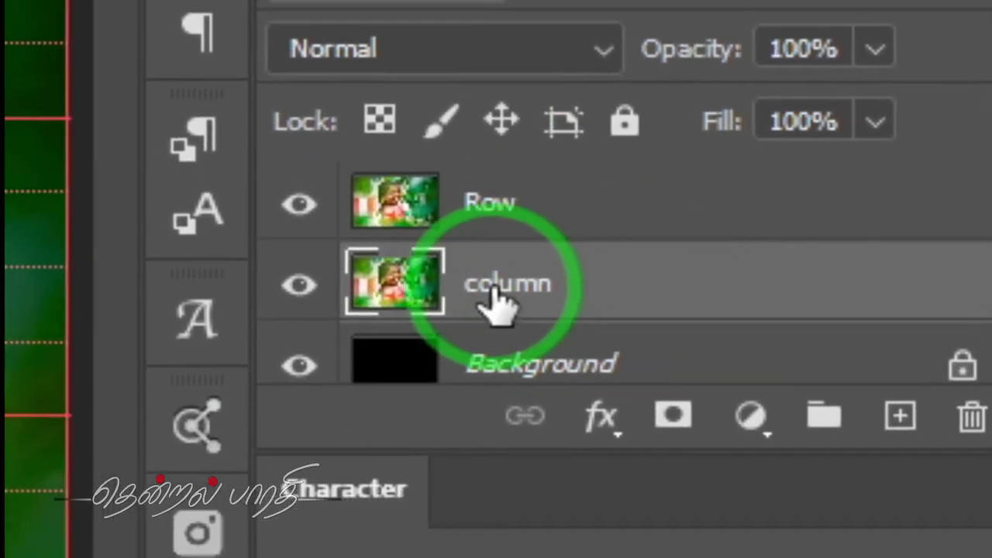
click(506, 286)
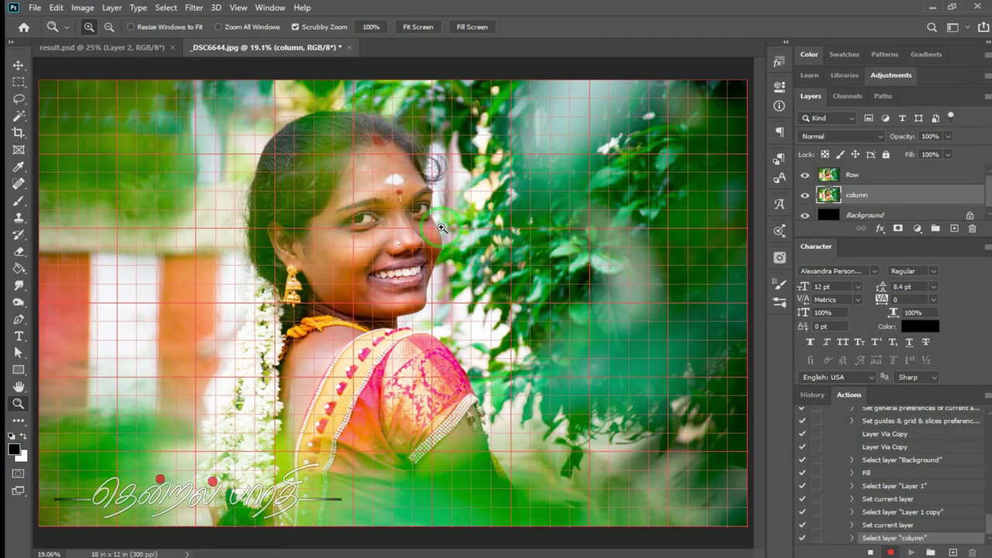
Step: Switch to the Rectangular Marquee, try trial selections near the top-left corner, then fit the photo in view
click(17, 82)
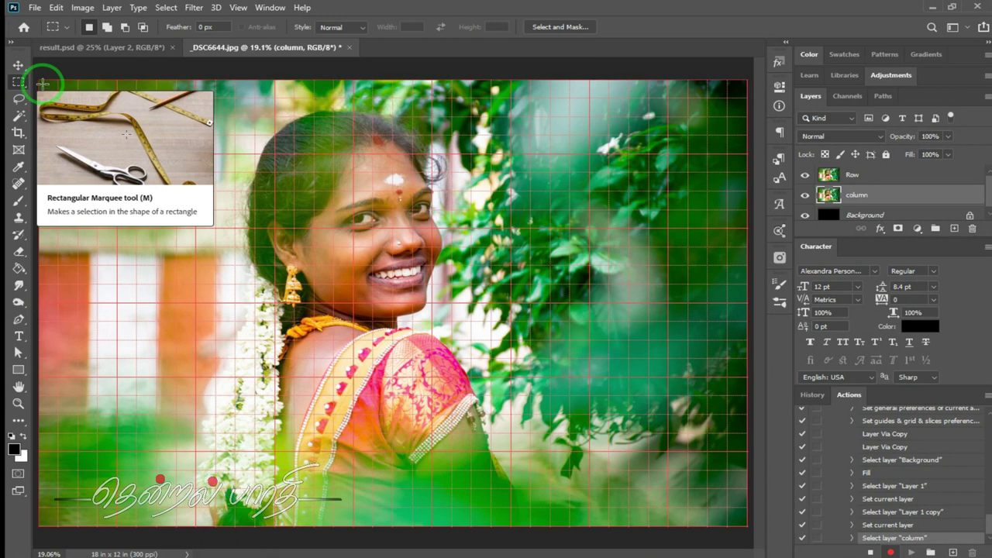
key(ctrl+plus)
key(ctrl+plus)
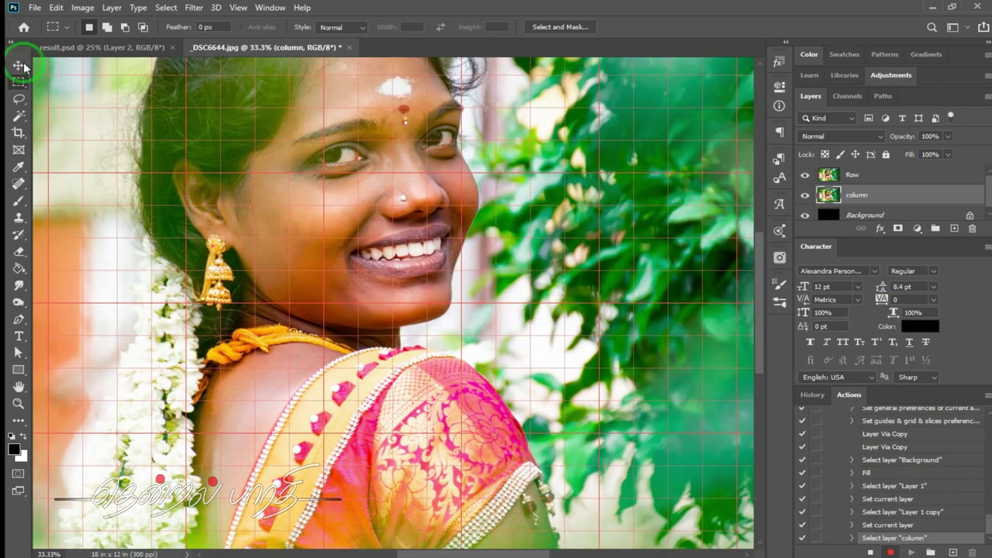
drag(145, 209, 354, 283)
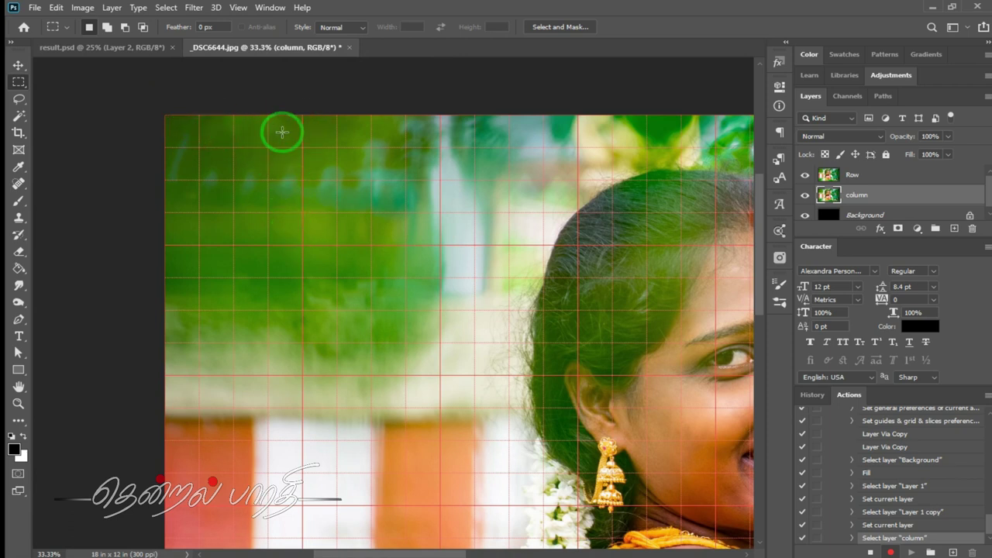
drag(155, 108, 269, 125)
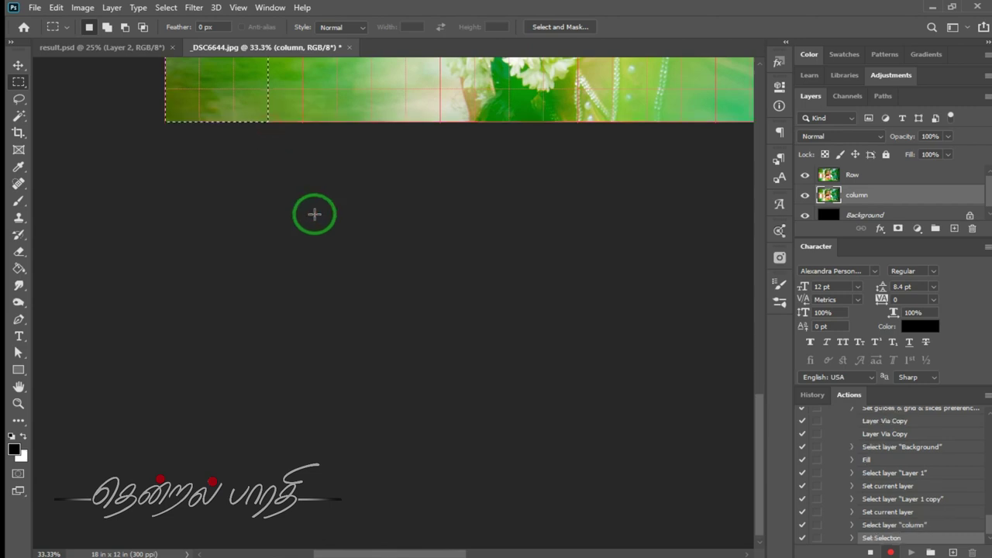
scroll(315, 212, up, 5)
drag(756, 394, 760, 148)
drag(303, 324, 405, 138)
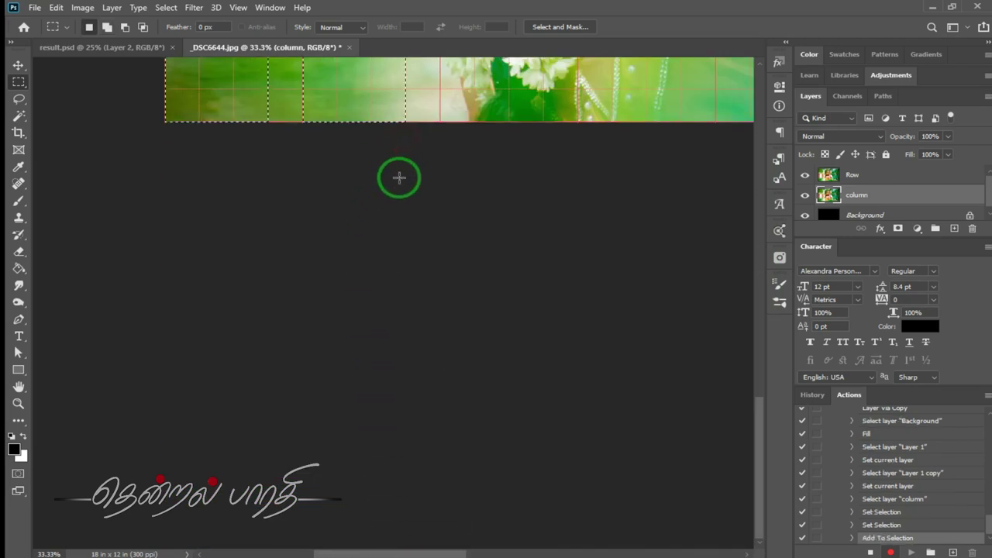
key(ctrl+0)
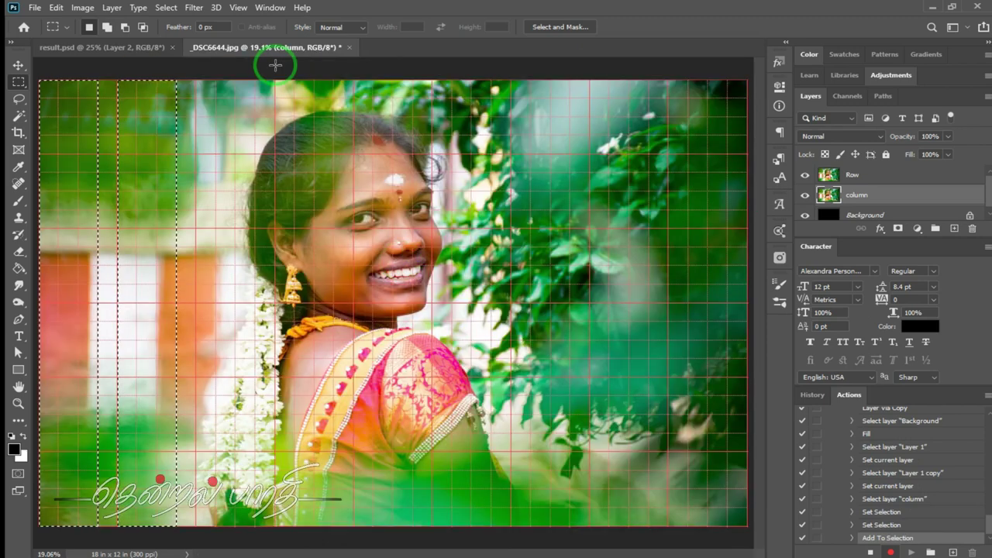
key(ctrl+minus)
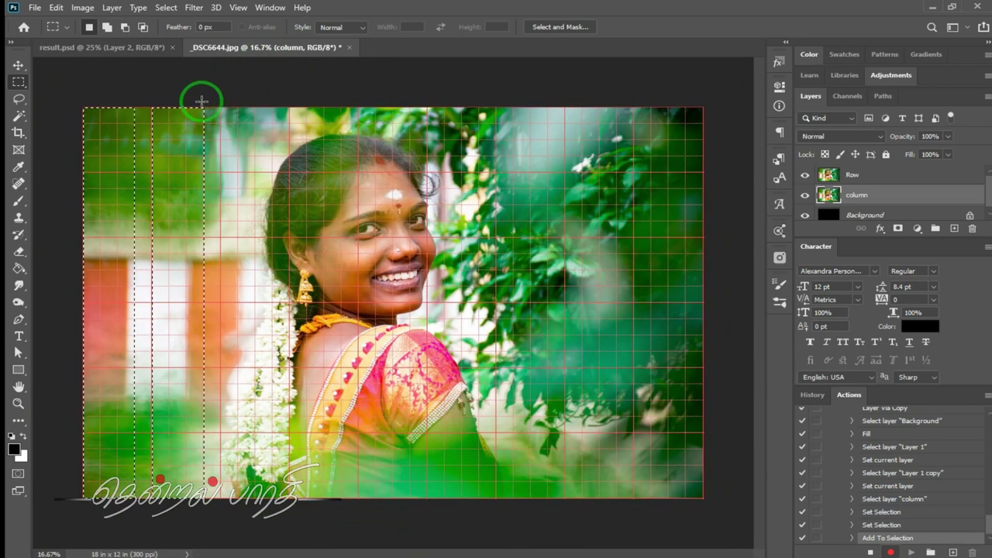
Step: Select seven full-height vertical strips and mask the column layer to them
drag(221, 100, 289, 505)
drag(288, 101, 342, 505)
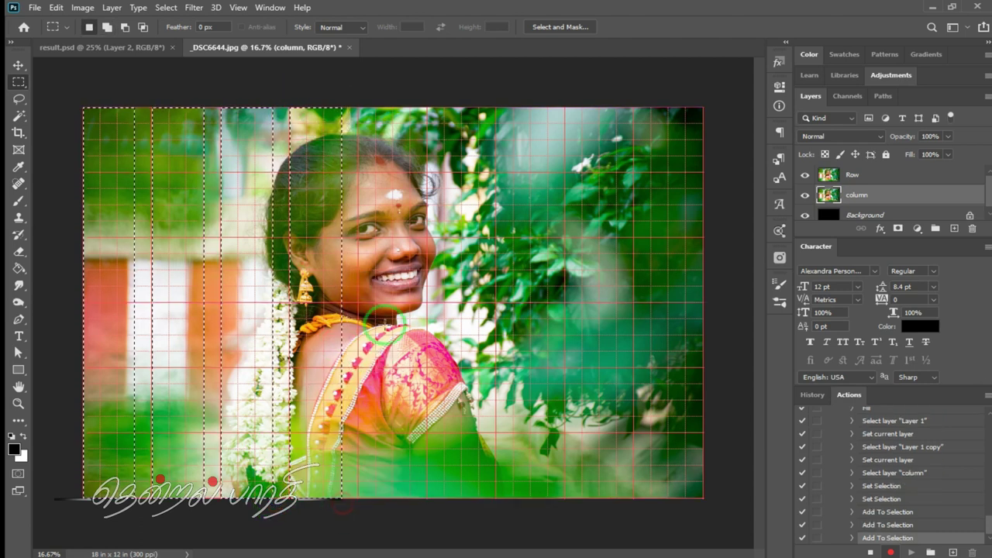
drag(356, 103, 410, 511)
drag(427, 101, 478, 521)
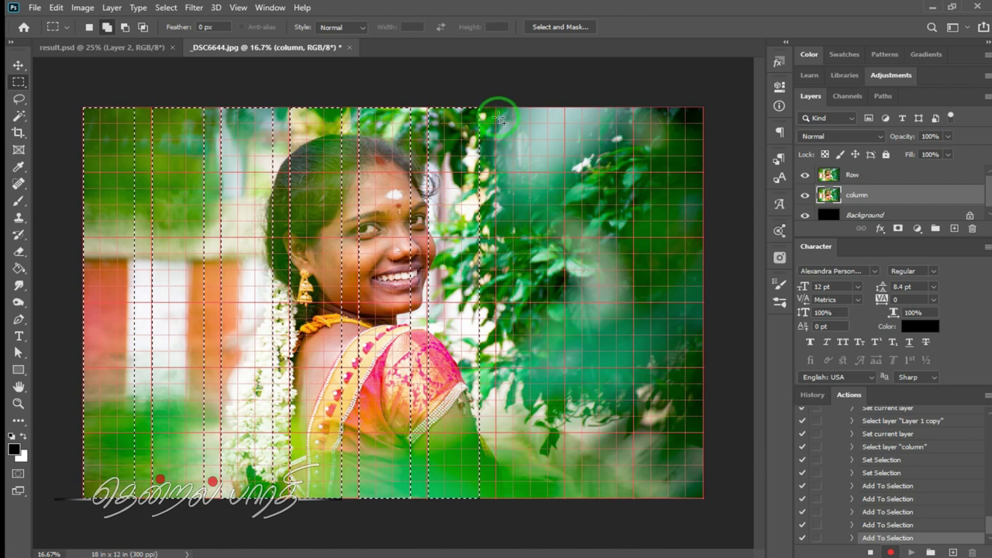
drag(497, 104, 551, 524)
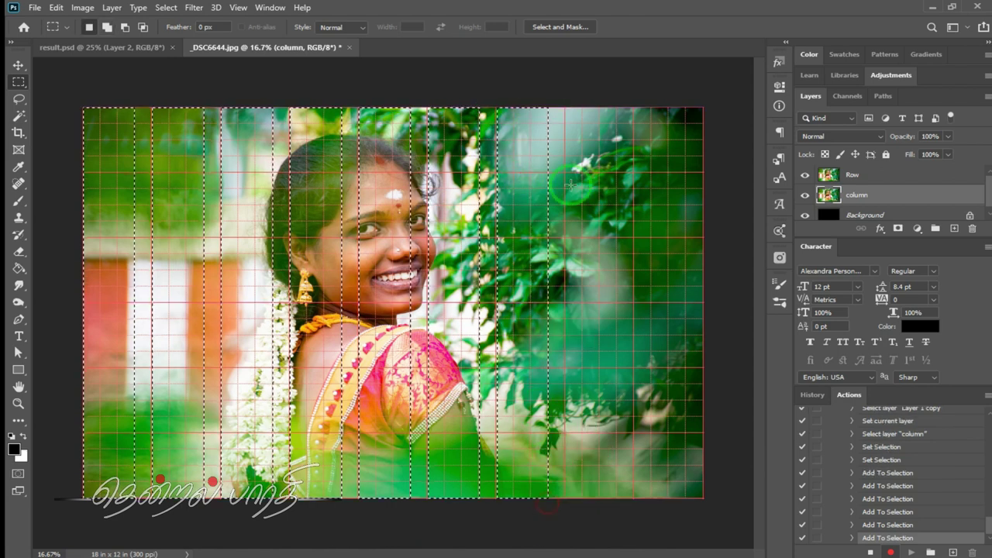
drag(565, 104, 613, 521)
drag(636, 103, 687, 522)
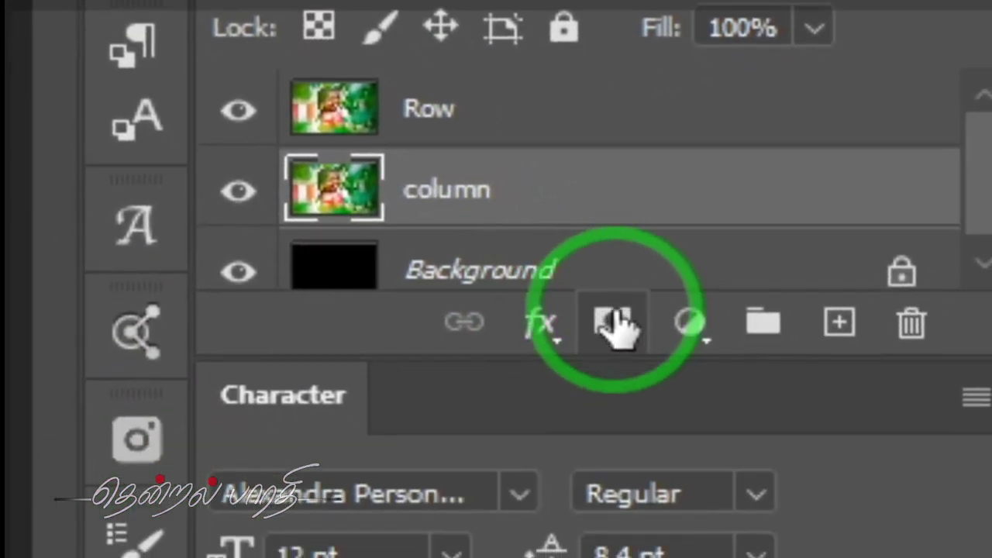
click(687, 433)
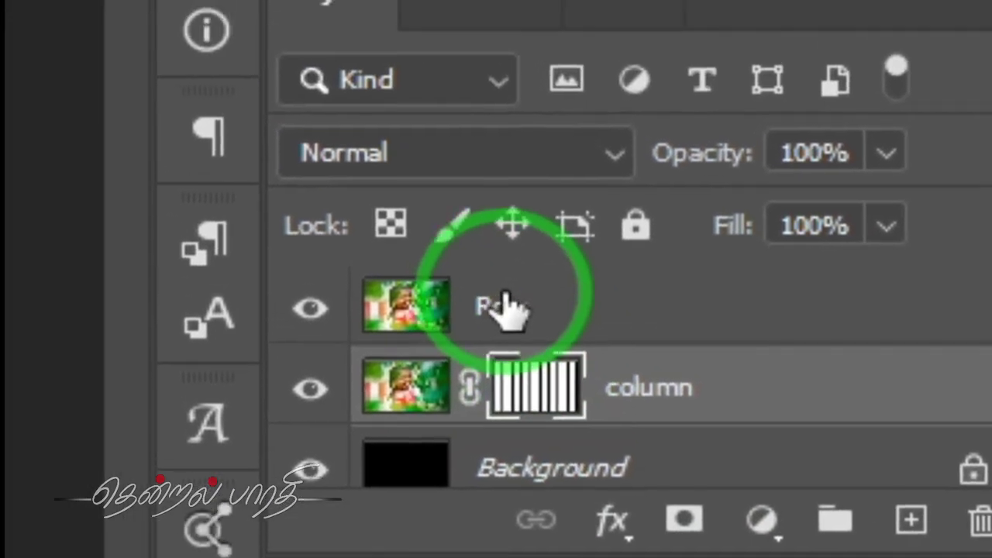
Step: On the Row layer, drag several full-width horizontal strips into one combined selection
click(503, 308)
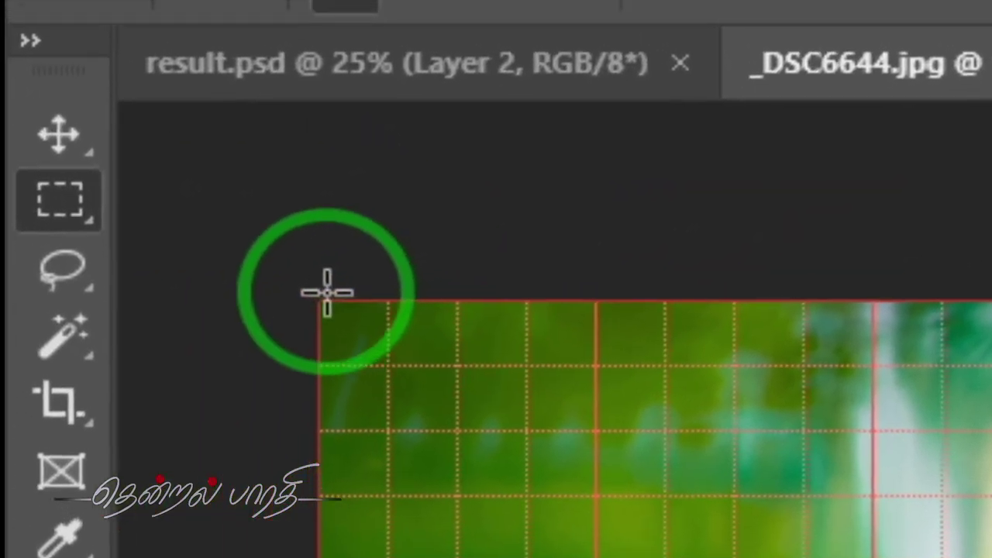
drag(265, 256, 809, 487)
drag(679, 308, 538, 275)
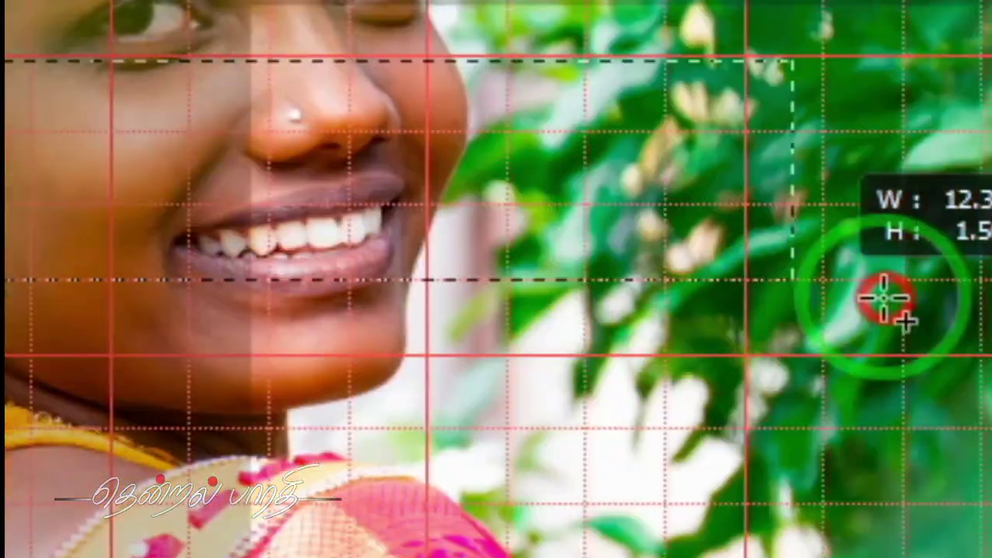
drag(884, 299, 991, 299)
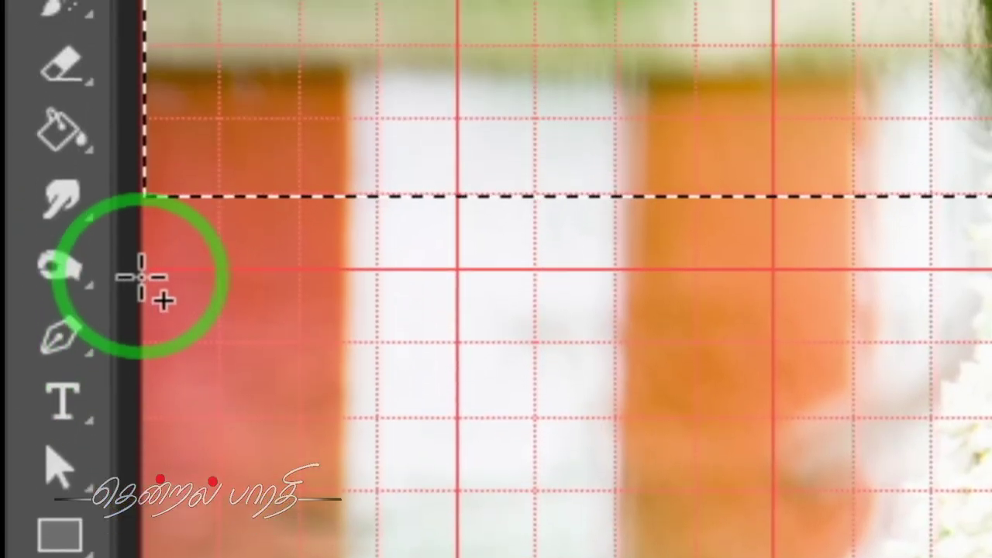
drag(142, 159, 960, 399)
drag(646, 329, 743, 304)
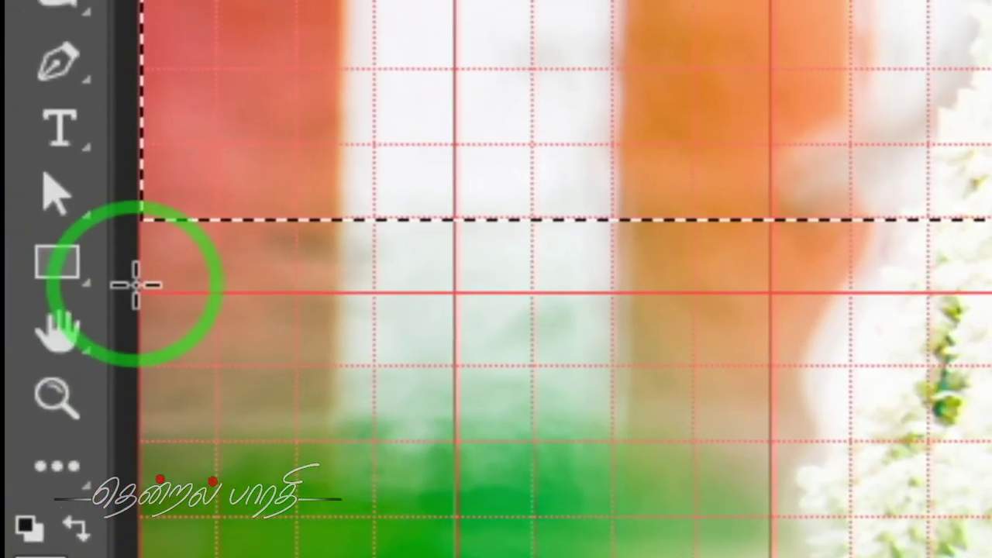
drag(136, 285, 569, 280)
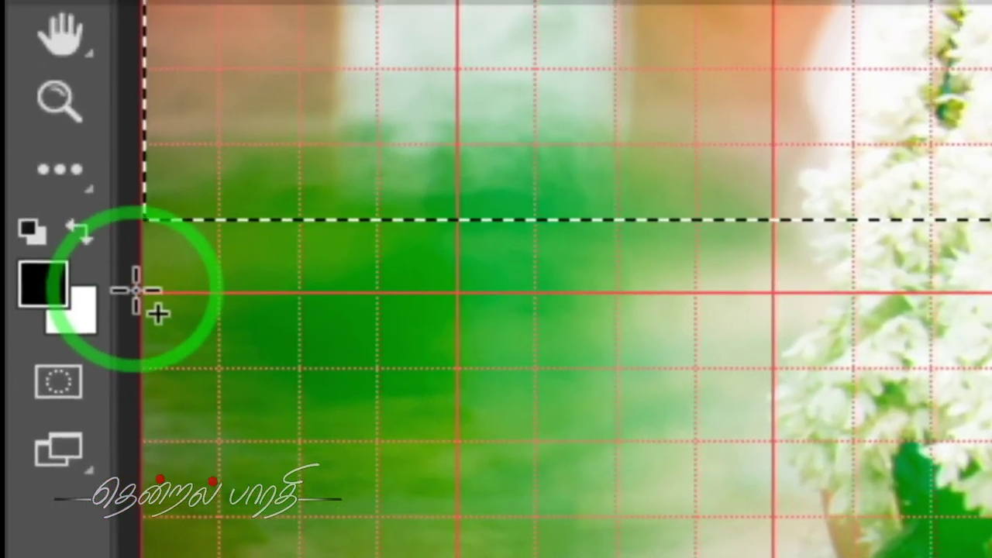
drag(136, 256, 538, 301)
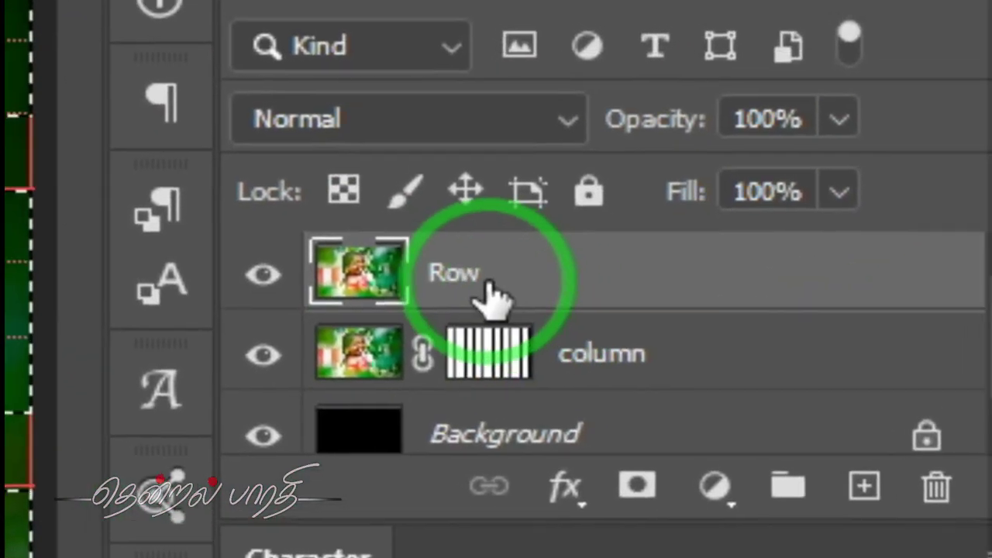
Step: Add a horizontal-strip layer mask to the Row layer, leaving a lattice of black squares
click(487, 286)
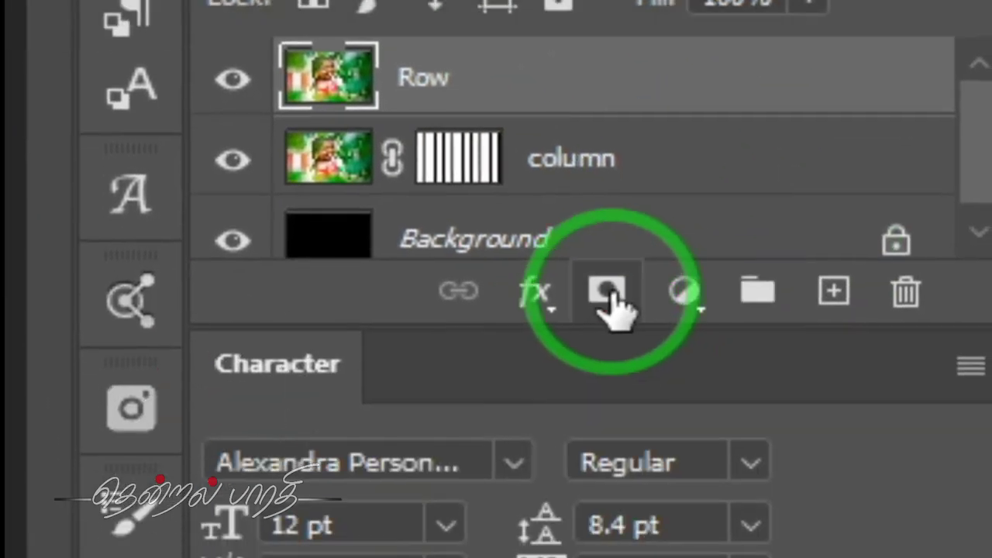
click(606, 293)
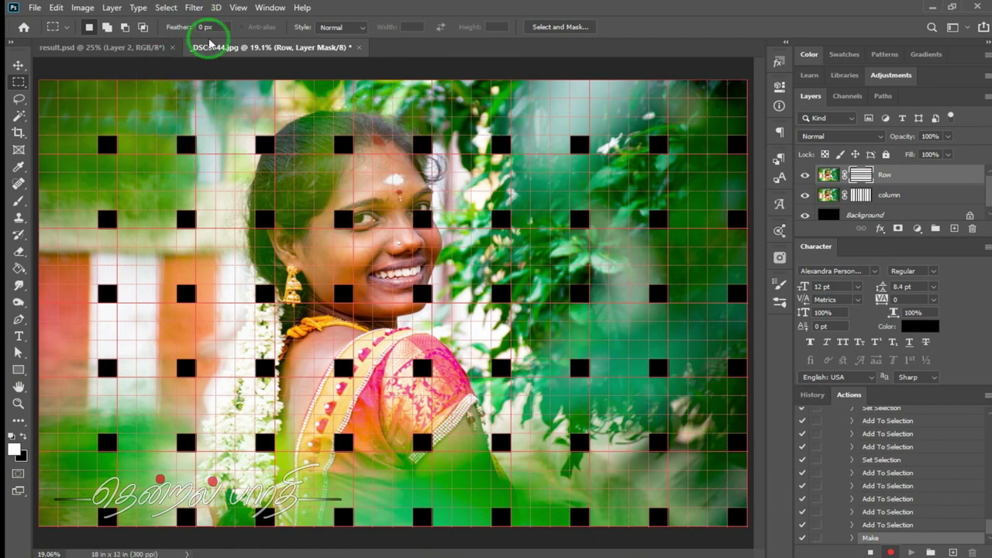
click(240, 9)
click(297, 256)
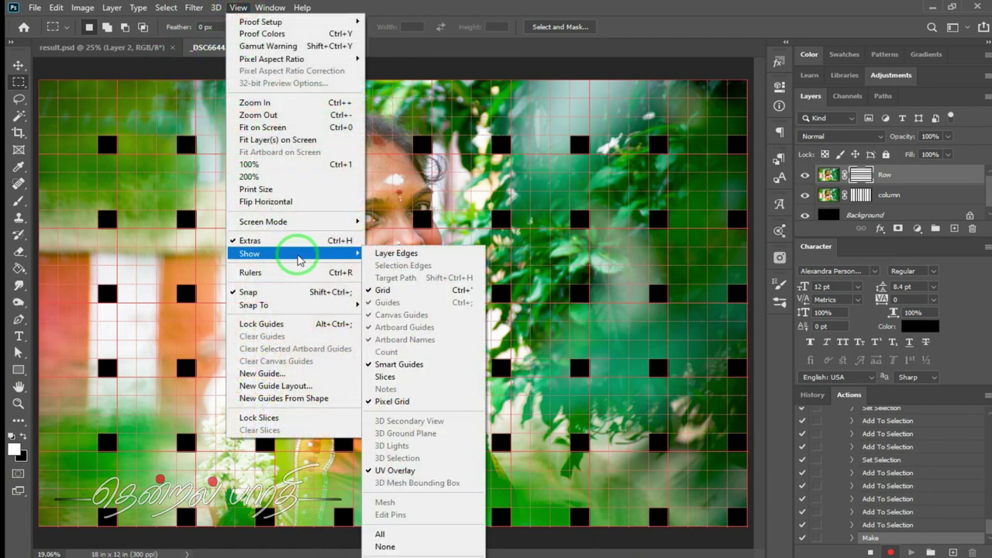
Step: Hide the grid, intersect the column-mask selection with the Row mask, and enter Quick Mask
click(383, 290)
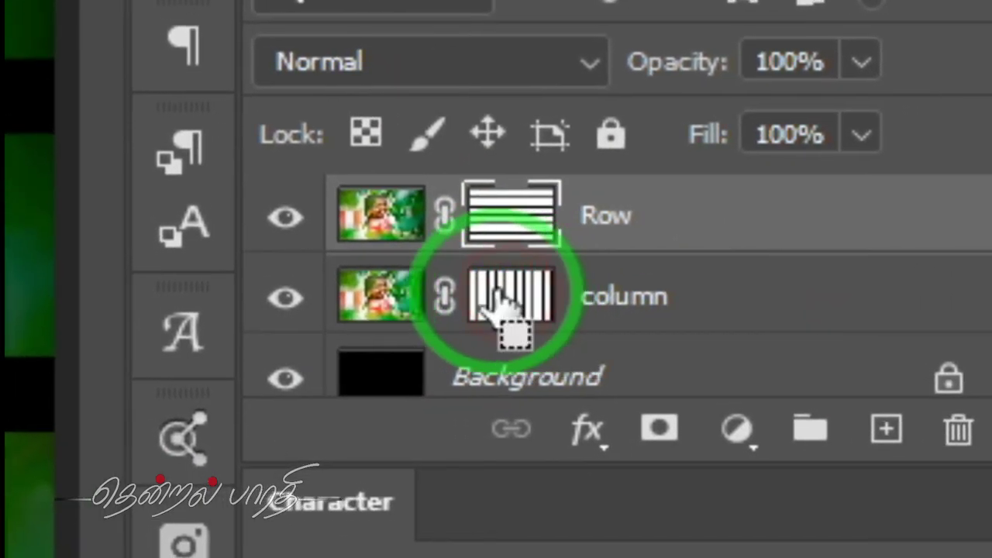
ctrl+click(497, 303)
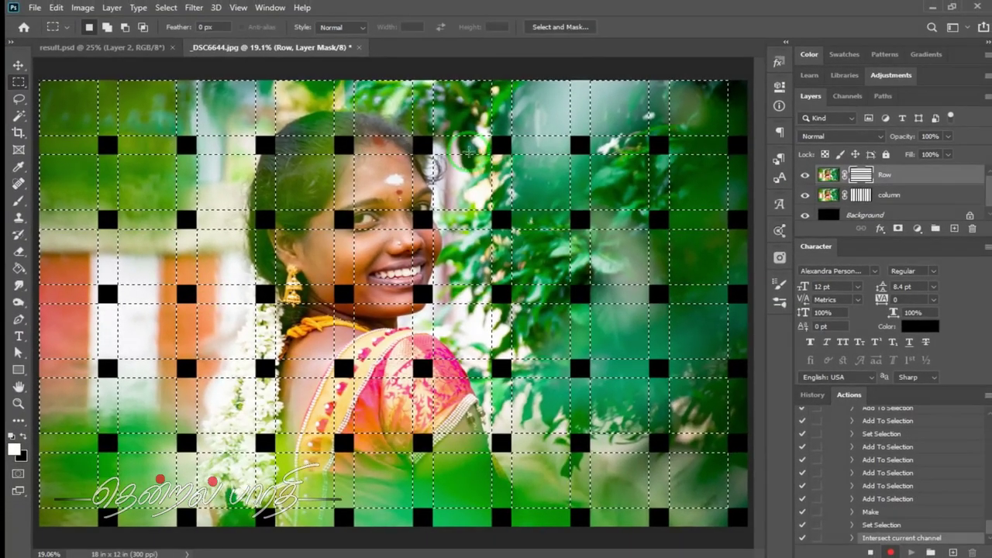
click(272, 201)
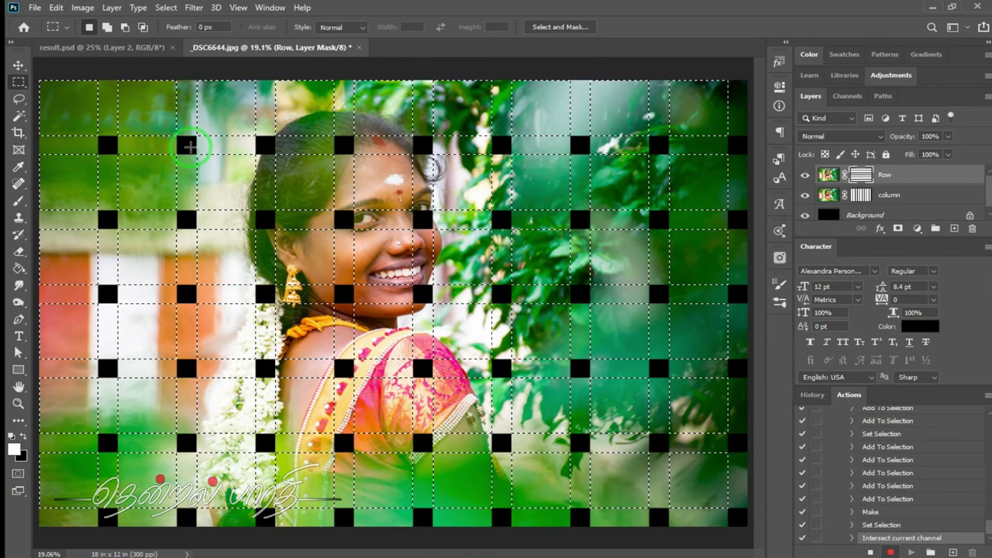
key(q)
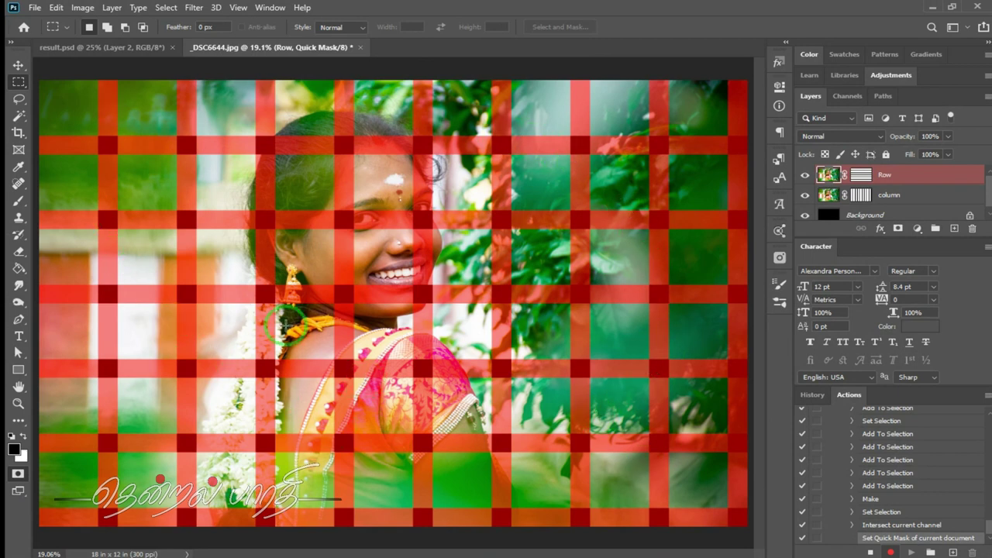
Step: Paint Bucket-fill the alternating green cells red across the top three rows of the quick mask
click(19, 269)
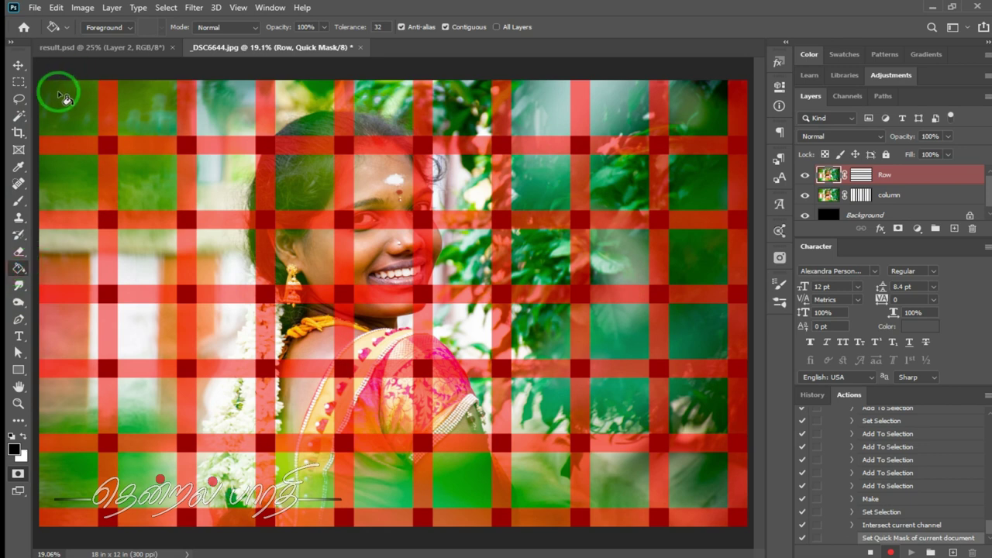
click(65, 100)
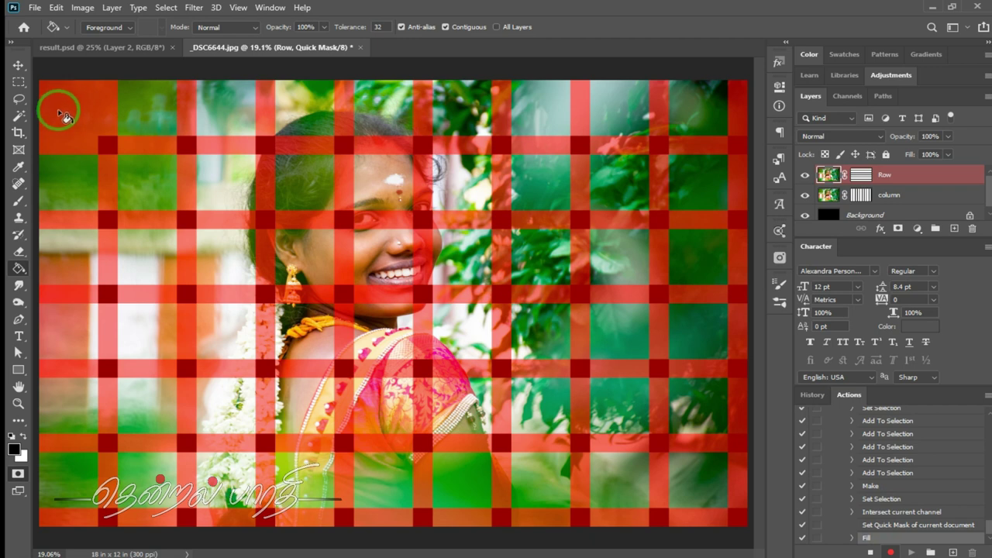
click(219, 109)
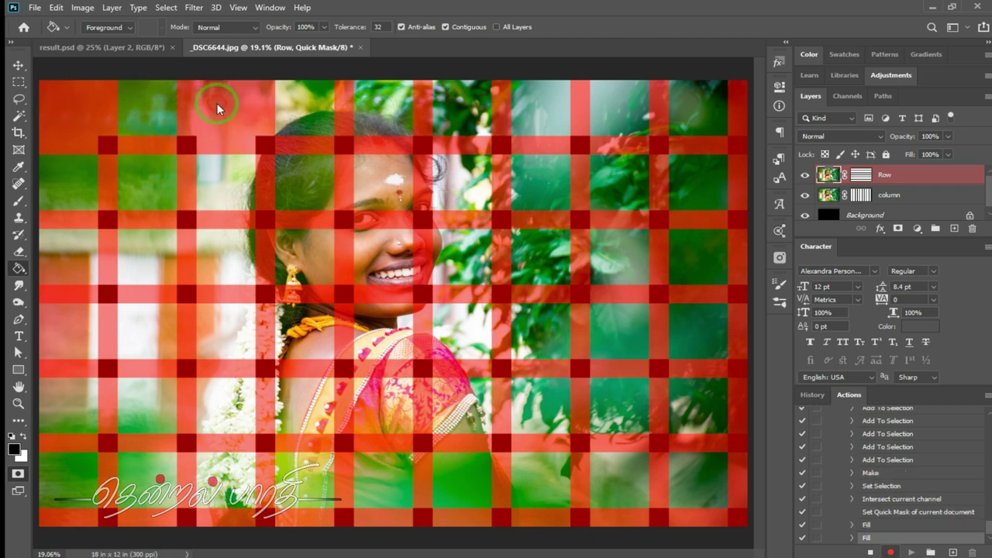
click(380, 105)
click(535, 100)
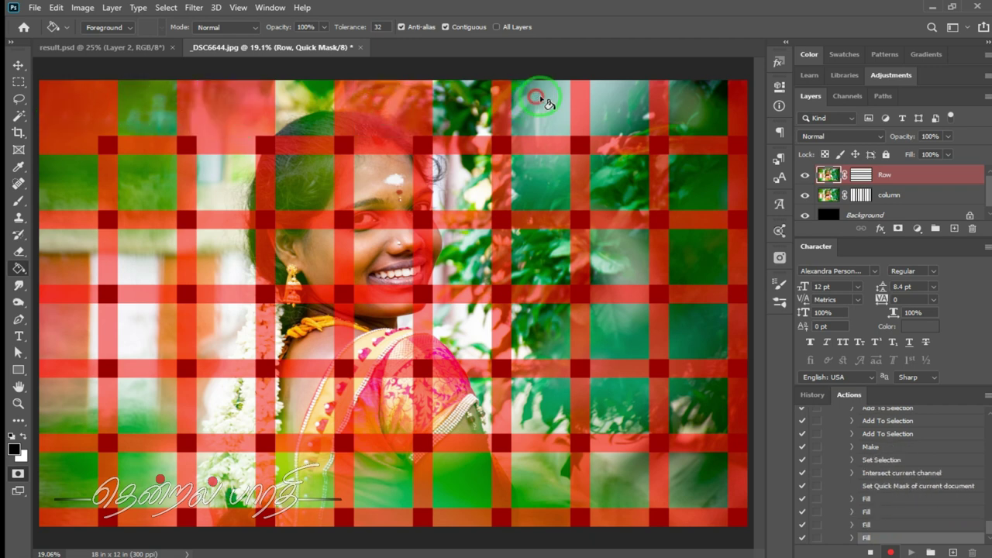
click(689, 107)
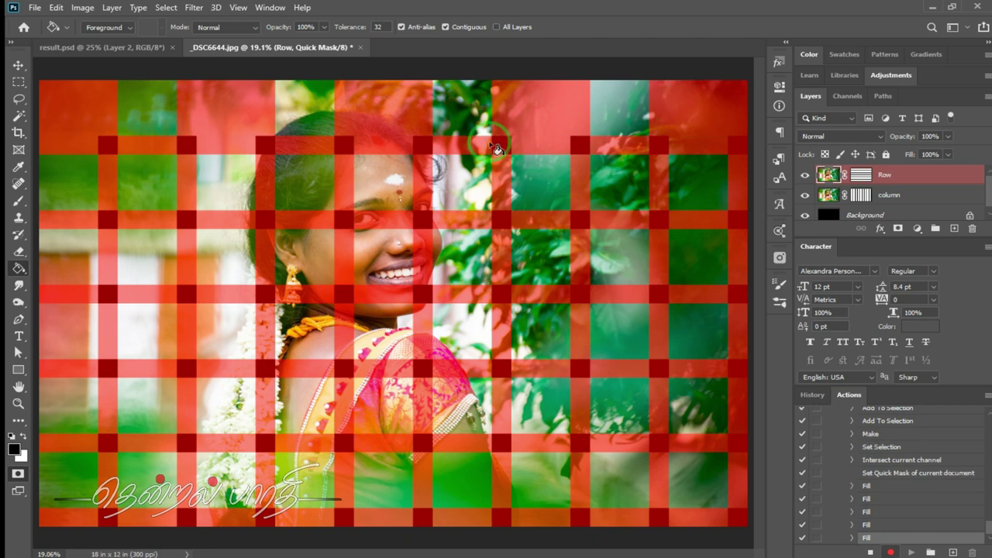
click(145, 177)
click(305, 172)
click(451, 179)
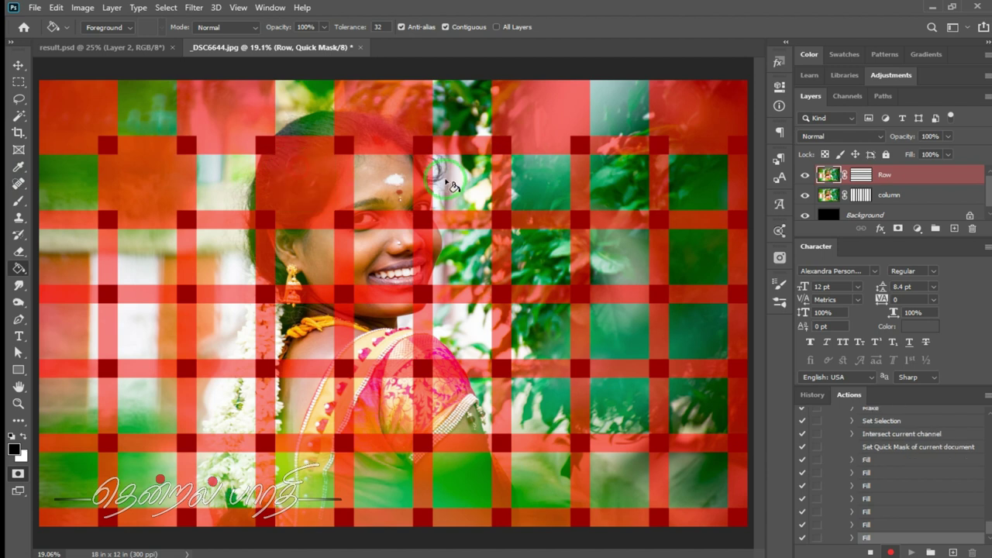
click(581, 183)
click(621, 178)
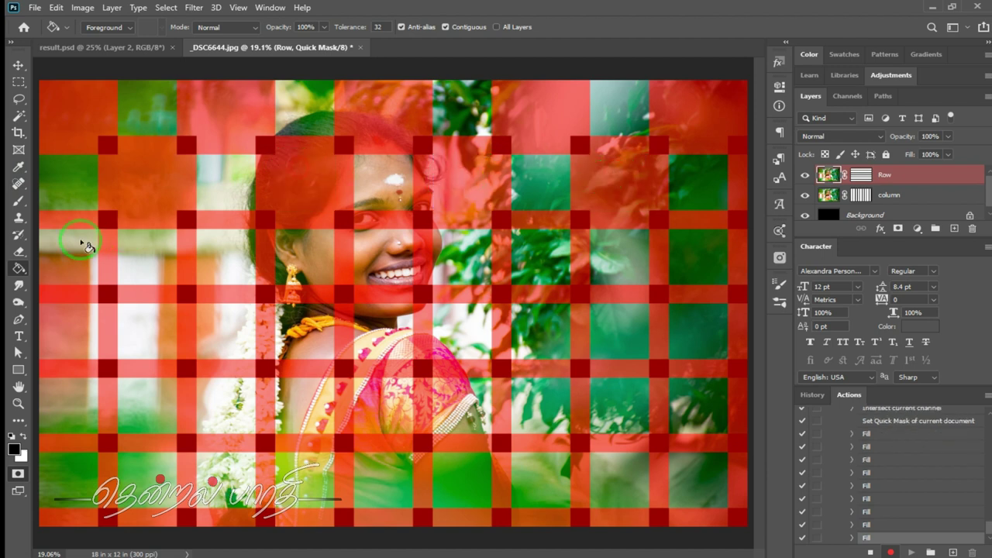
click(84, 245)
click(218, 250)
click(380, 247)
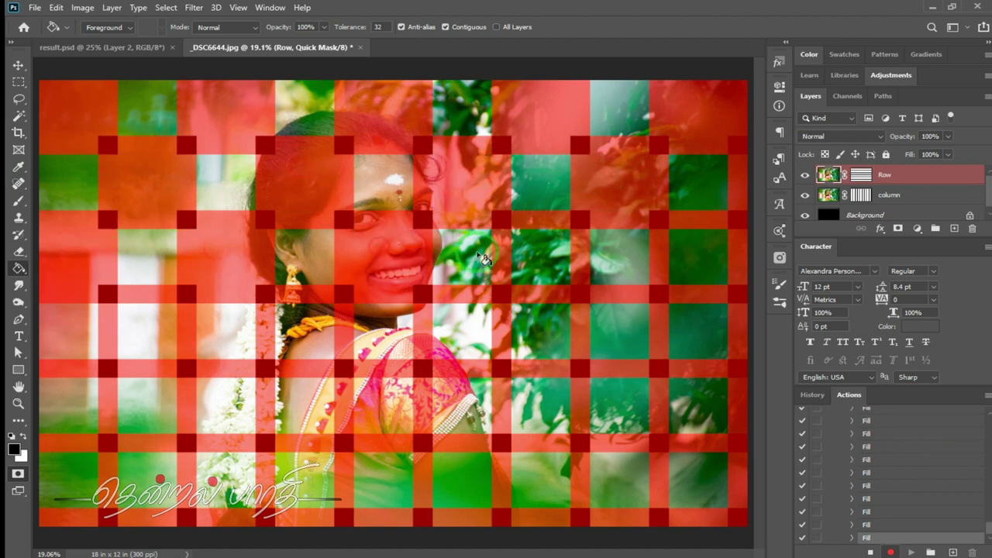
click(531, 255)
click(689, 257)
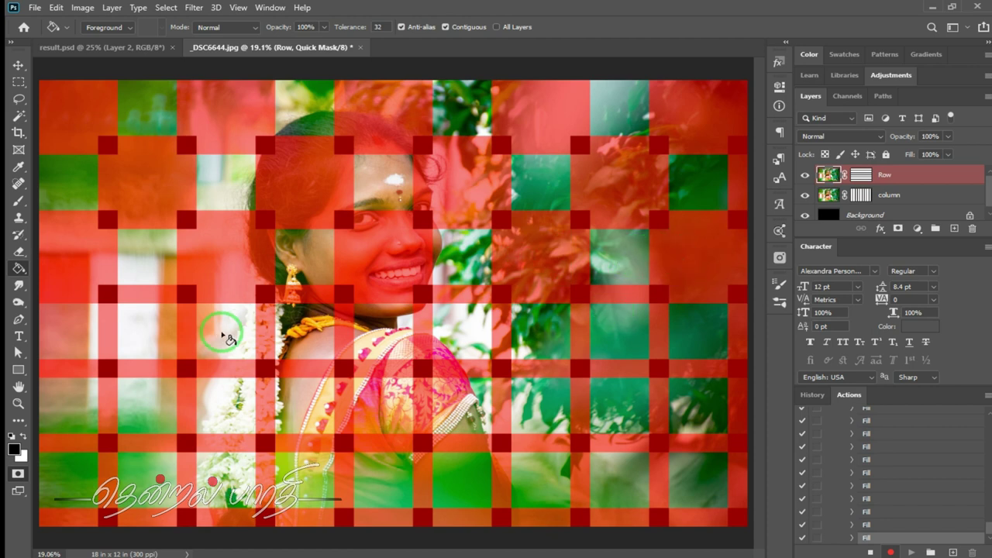
Step: Fill the alternating cells in the lower rows red and exit Quick Mask to a selection
click(141, 329)
click(304, 330)
click(444, 328)
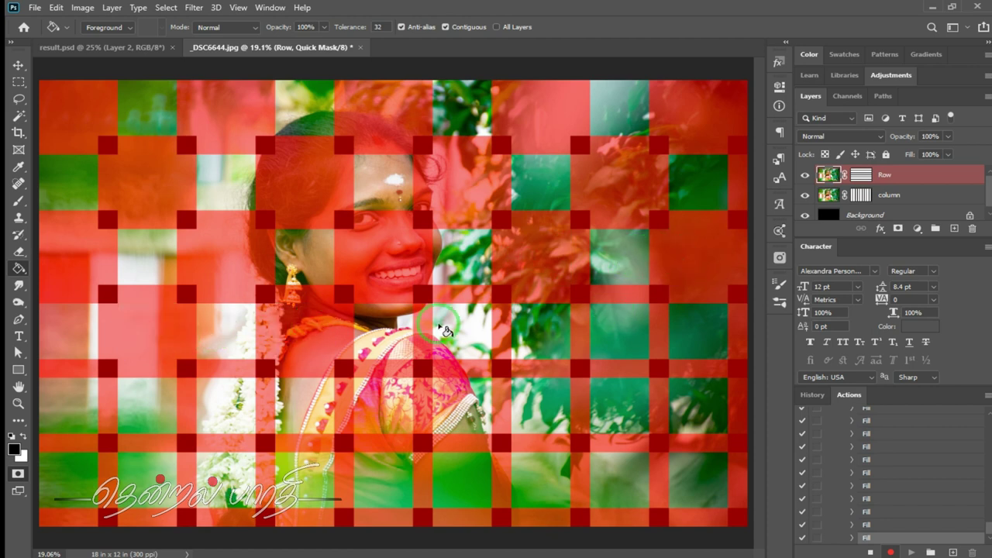
click(625, 340)
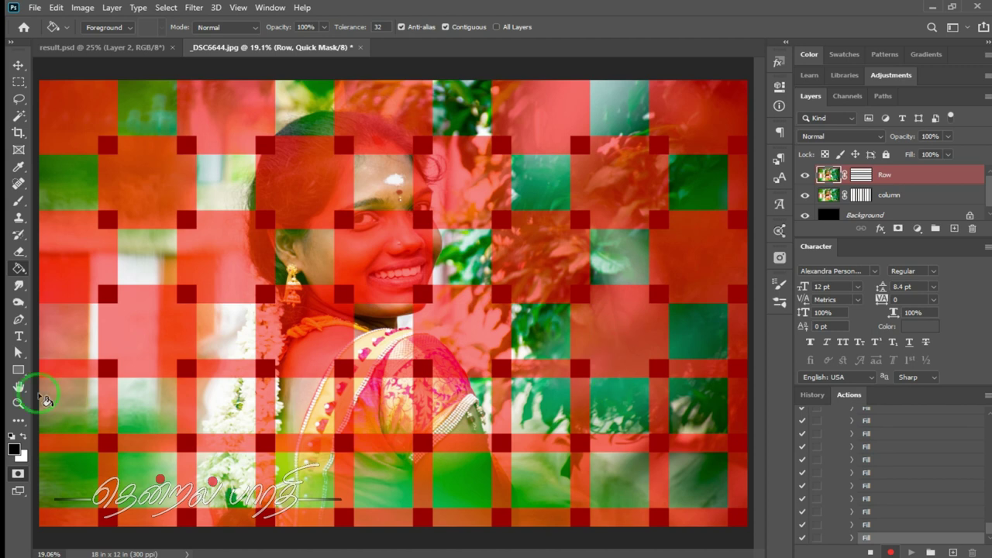
click(219, 401)
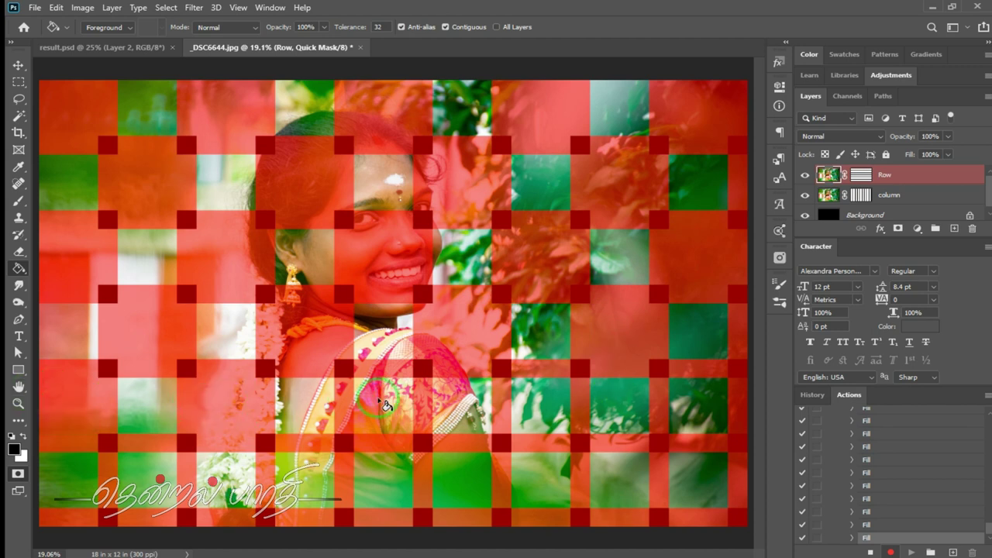
click(386, 403)
click(524, 395)
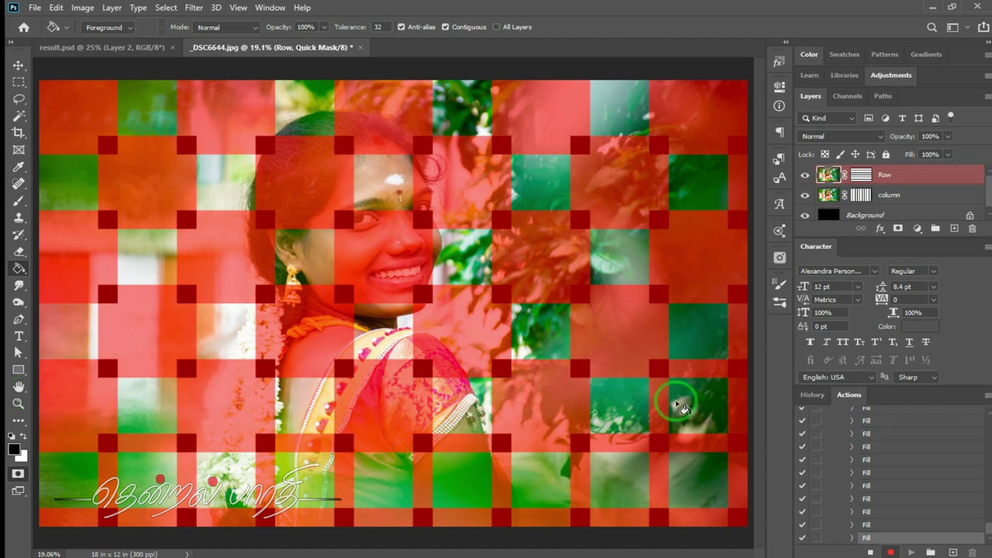
click(677, 402)
click(618, 467)
click(443, 470)
click(298, 479)
click(140, 475)
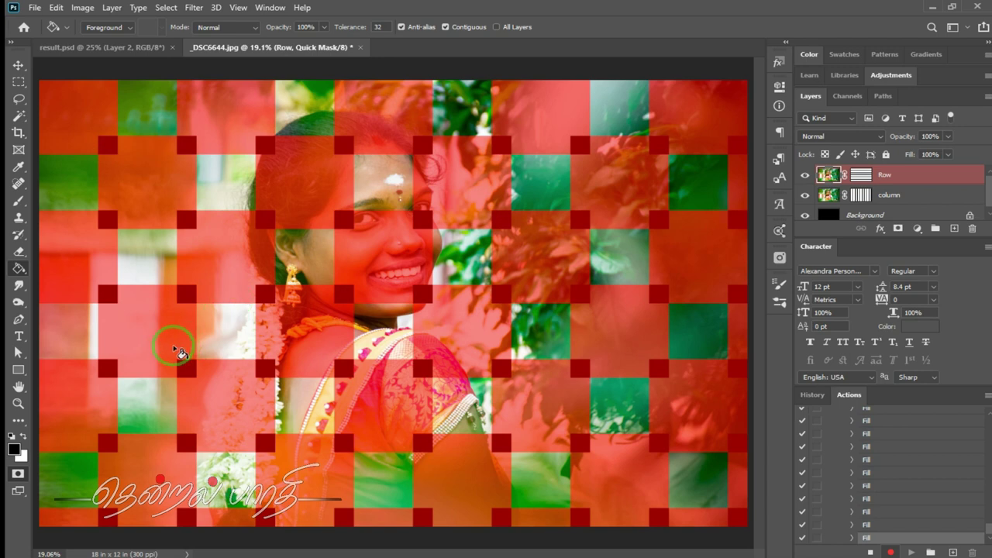
key(q)
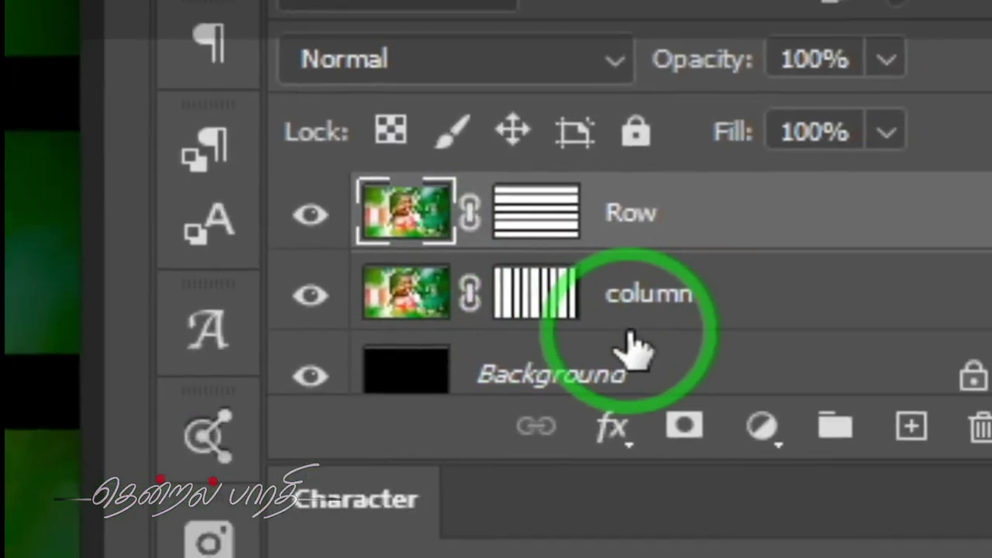
Step: Copy the column layer's selected cells to Layer 1, then intersect the column and Row mask selections
click(572, 306)
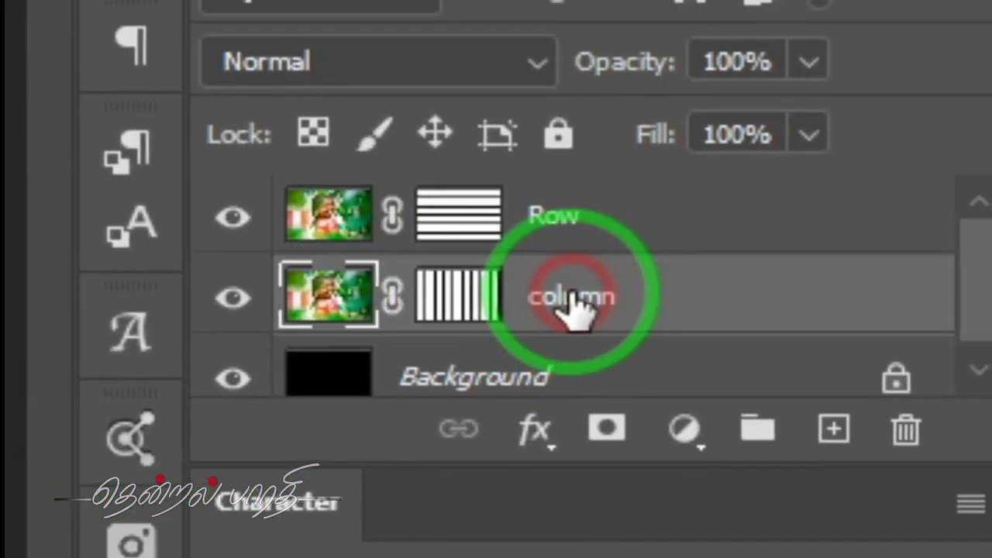
key(ctrl+j)
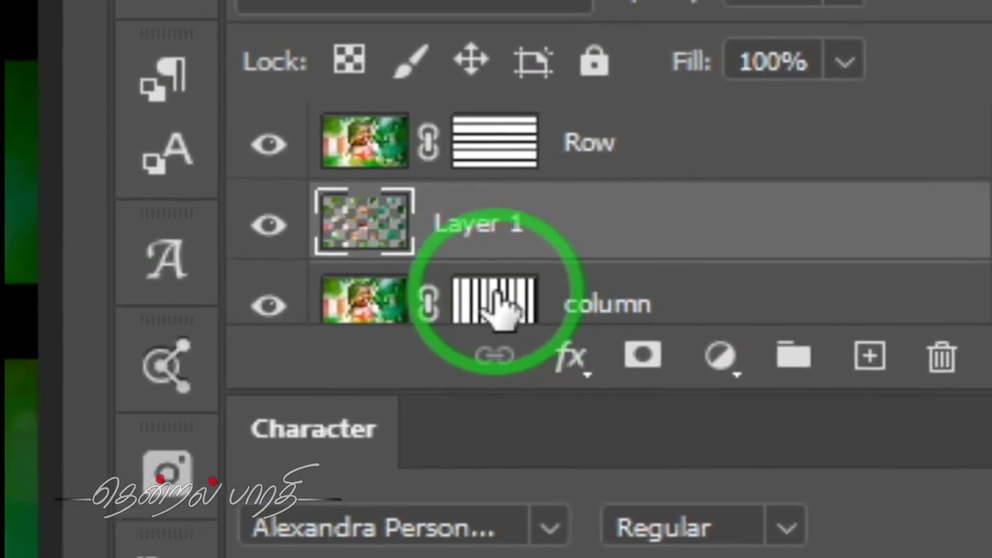
mouse_move(496, 306)
mouse_down()
mouse_move(499, 321)
mouse_move(505, 144)
mouse_up()
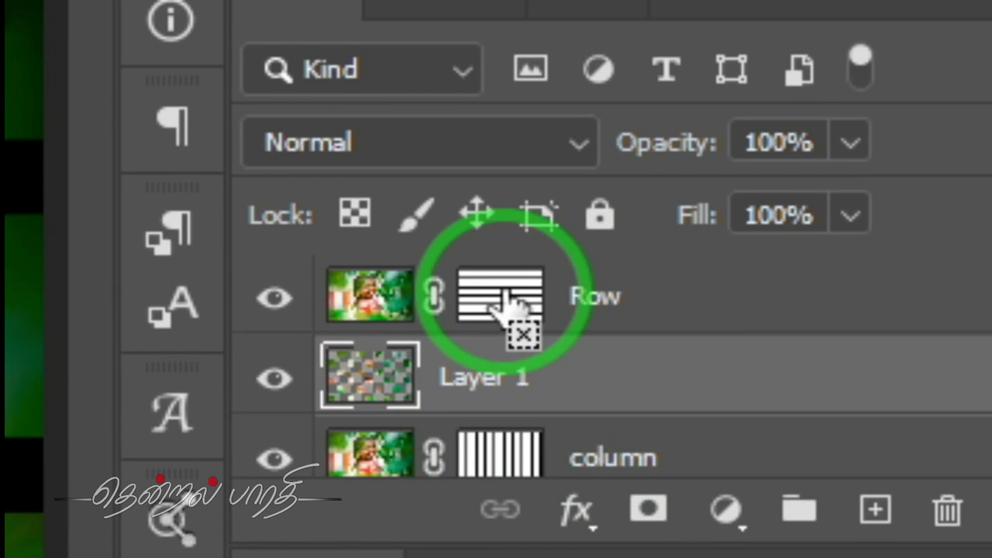
drag(502, 299, 505, 310)
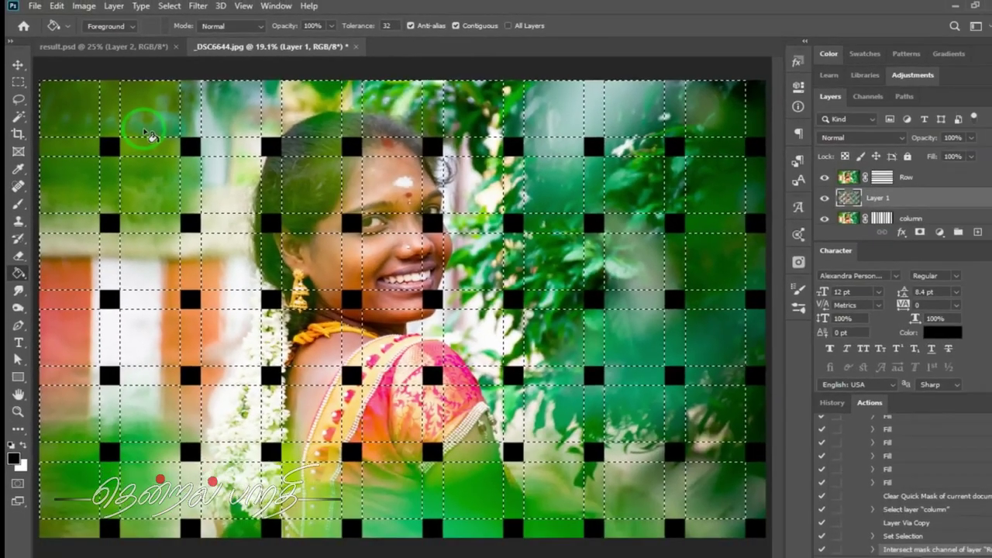
Step: In Quick Mask, fill the opposite alternating cells red across the top three rows
key(q)
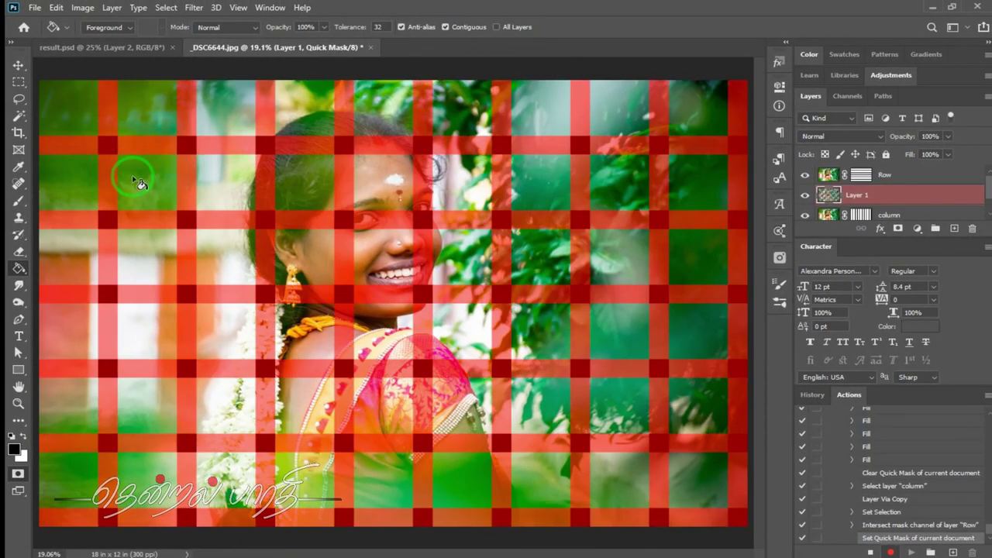
click(144, 97)
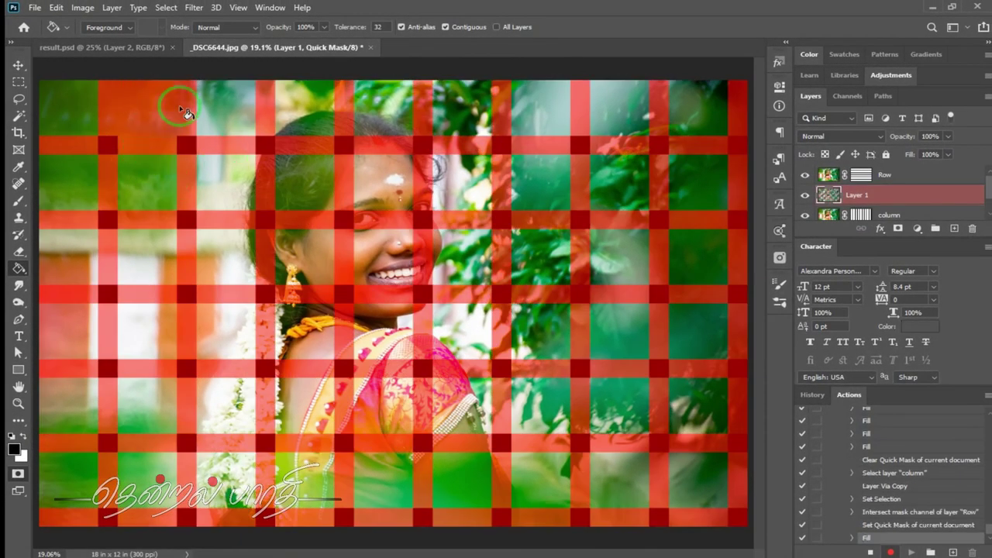
click(304, 115)
click(491, 115)
click(610, 115)
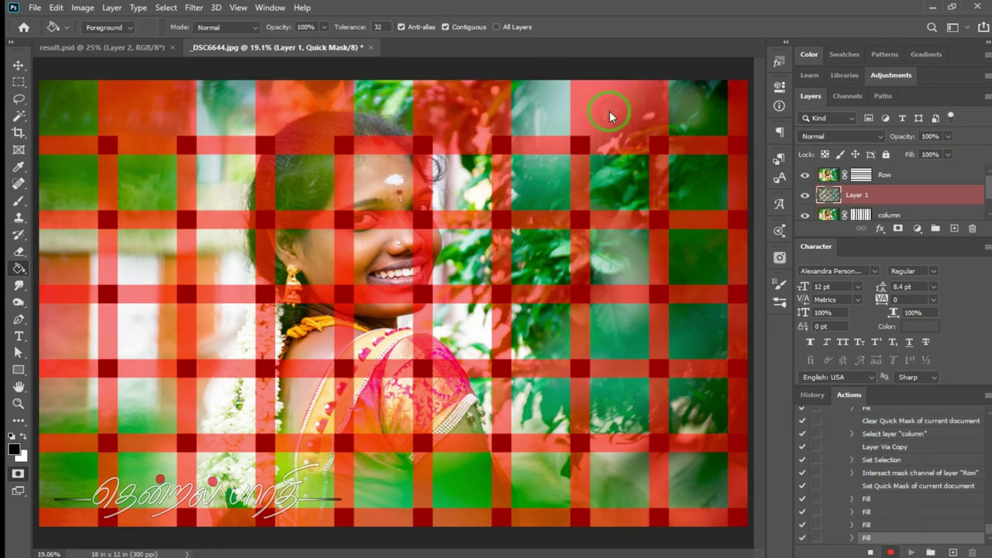
click(65, 177)
click(223, 174)
click(395, 184)
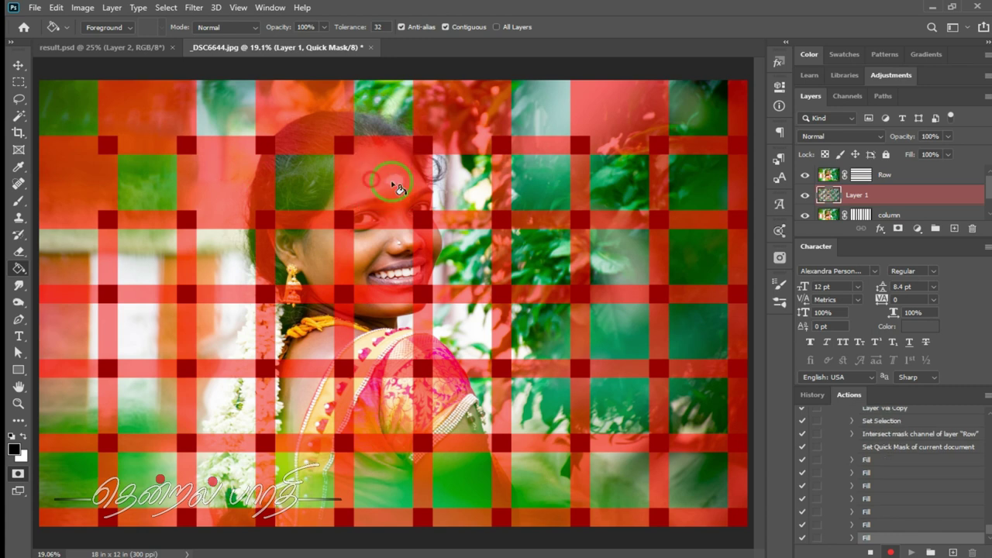
click(531, 186)
click(687, 182)
click(145, 245)
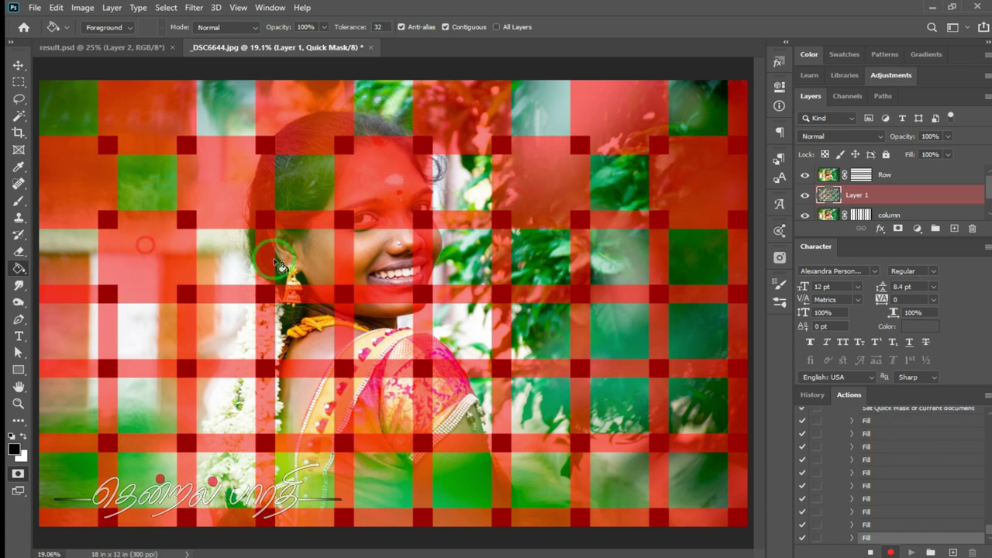
click(317, 252)
click(464, 249)
click(615, 251)
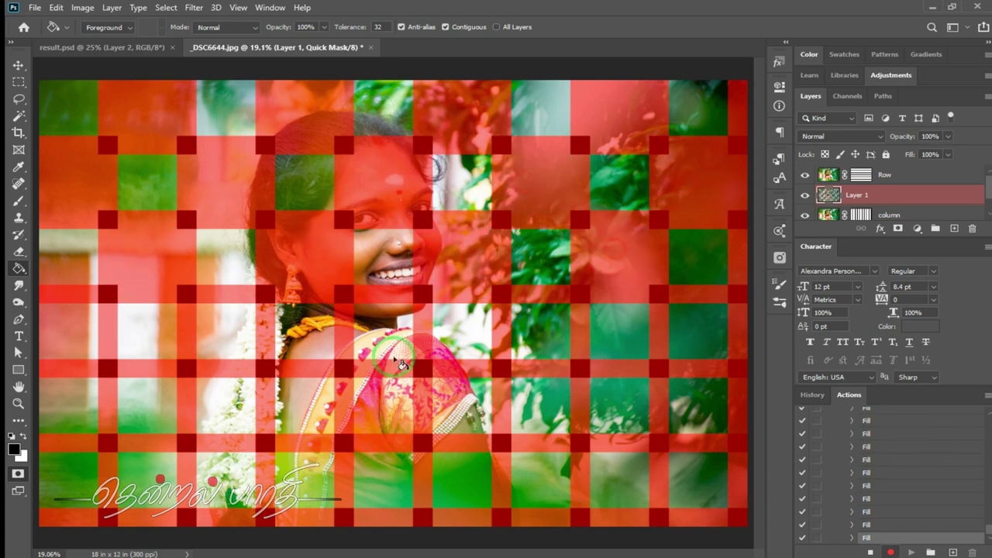
Step: Fill the opposite alternating cells in the remaining rows red and exit Quick Mask to a selection
click(85, 332)
click(222, 328)
click(384, 331)
click(532, 328)
click(695, 331)
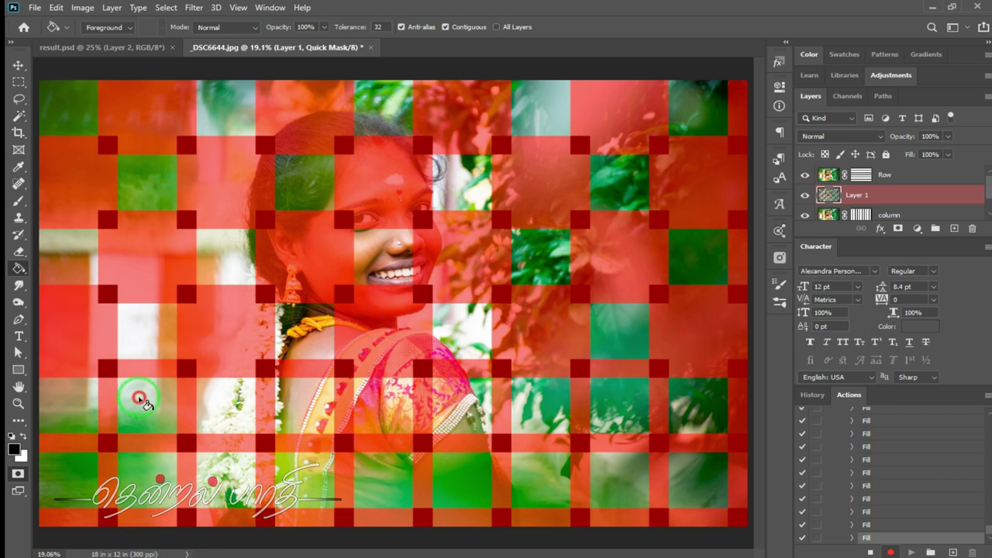
click(137, 398)
click(305, 404)
click(460, 404)
click(629, 405)
click(69, 474)
click(228, 470)
click(384, 474)
click(552, 473)
click(698, 475)
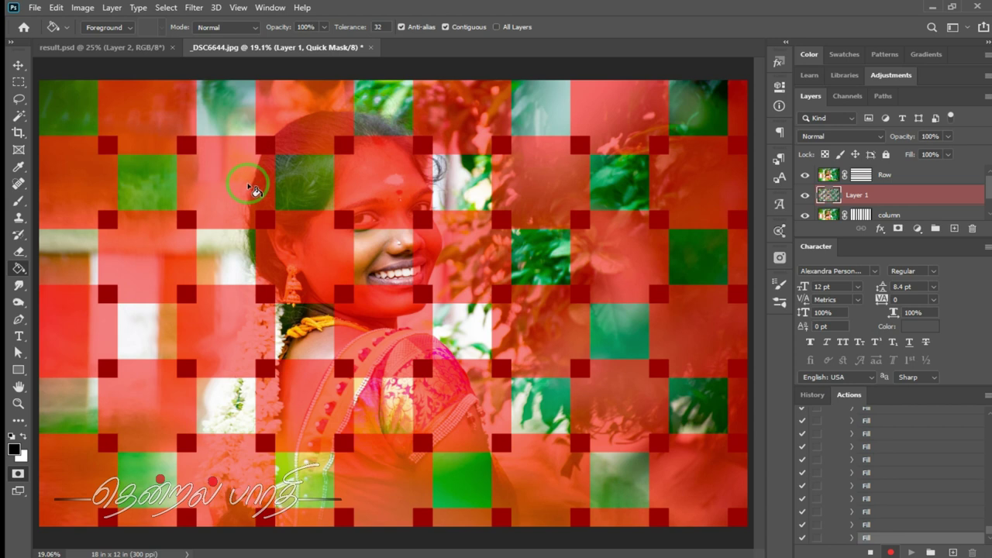
key(q)
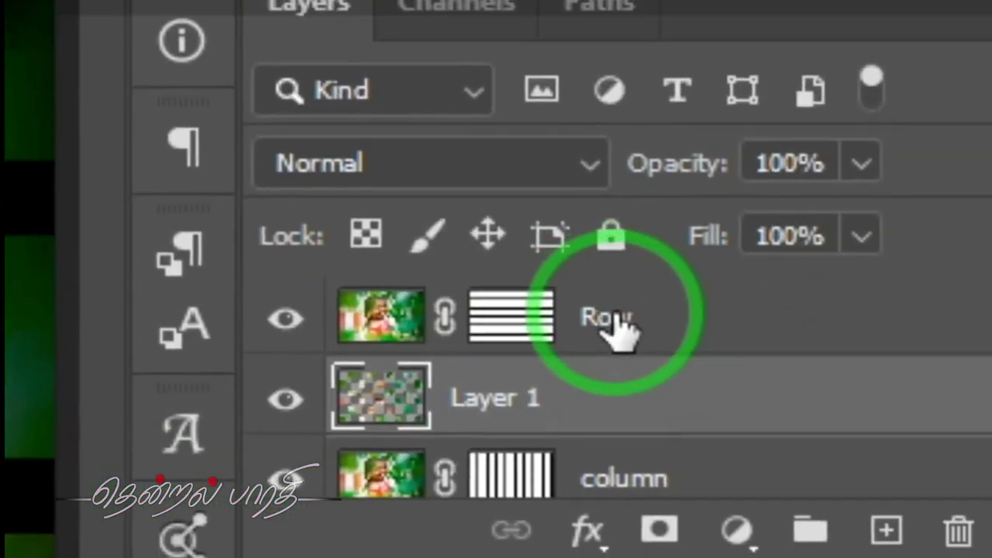
Step: Copy the selected Row cells onto a new Layer 2
click(613, 318)
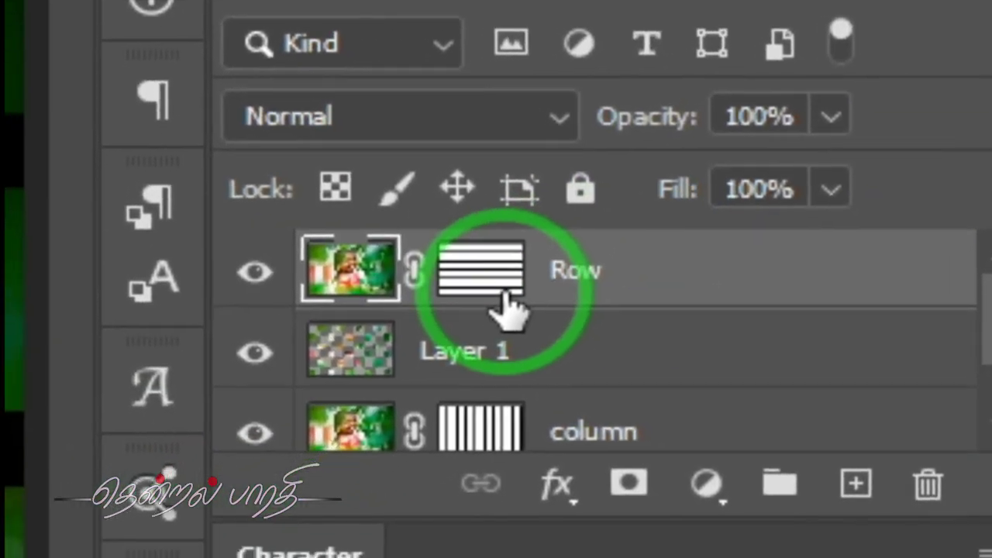
key(ctrl+alt+shift+e)
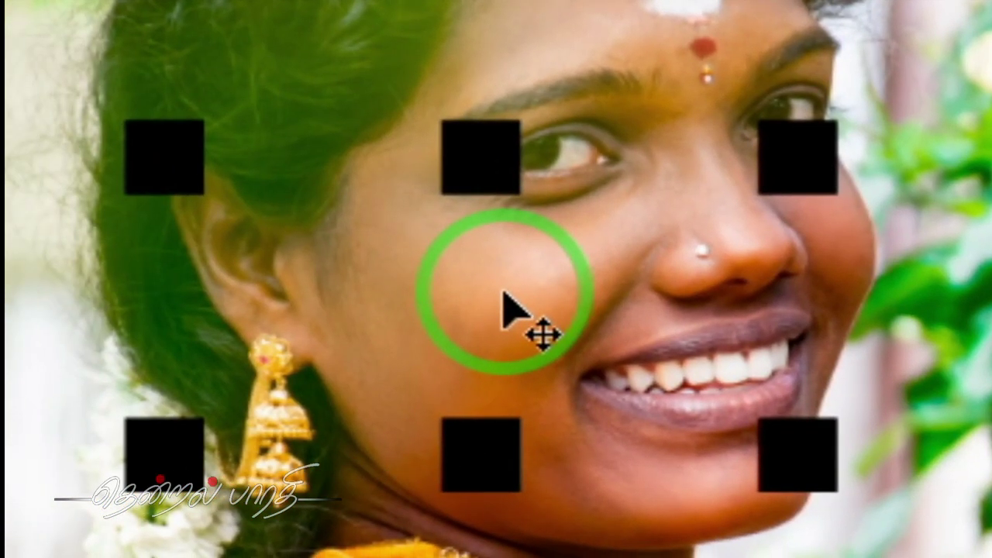
key(g)
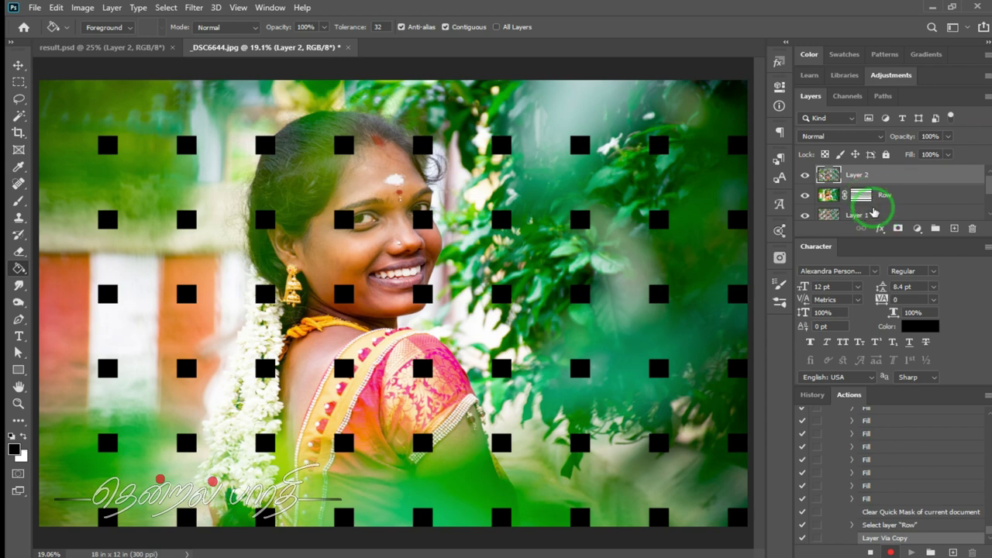
Step: Enlarge the Layers panel and clip Layer 1 to column and Layer 2 to Row
key(z)
drag(882, 237, 877, 257)
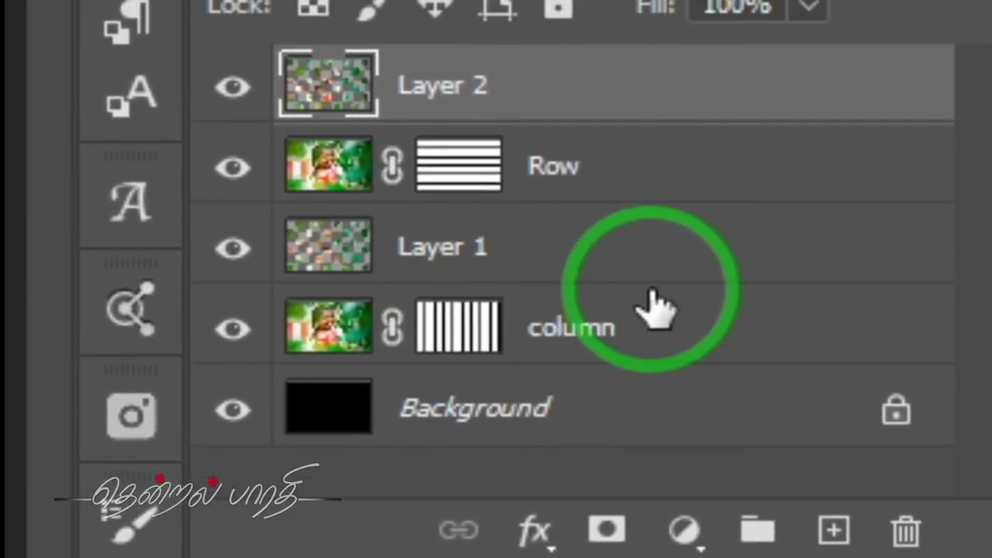
alt+click(612, 283)
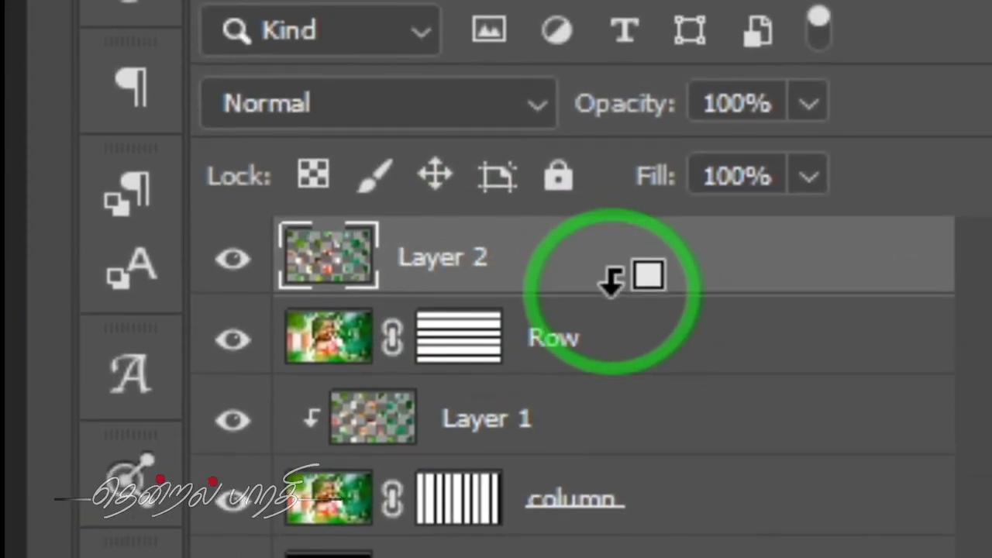
alt+click(648, 322)
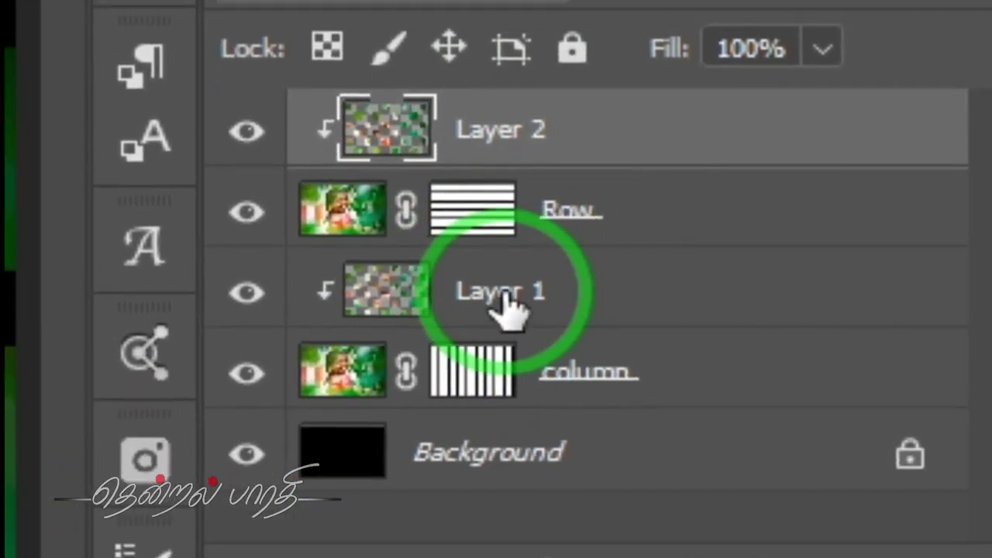
click(504, 302)
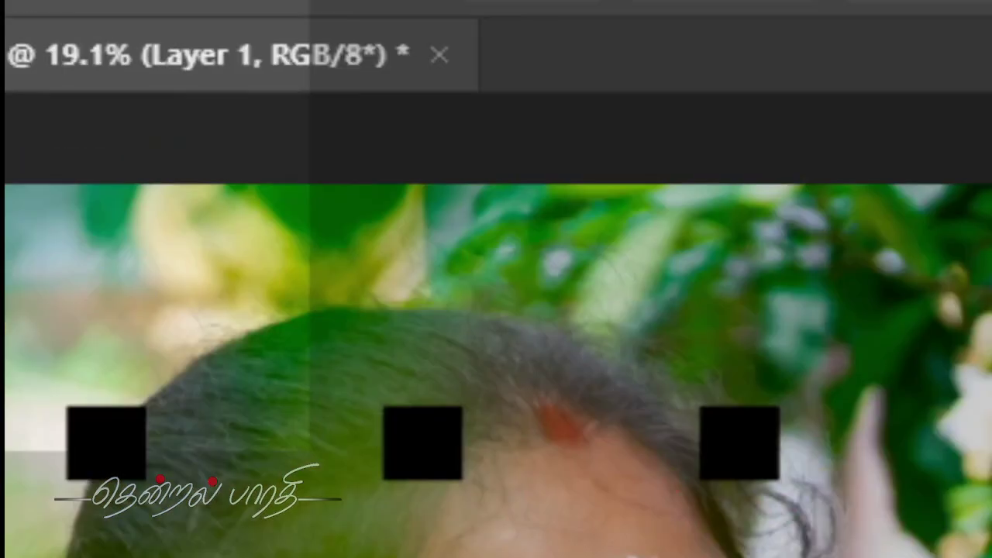
click(423, 27)
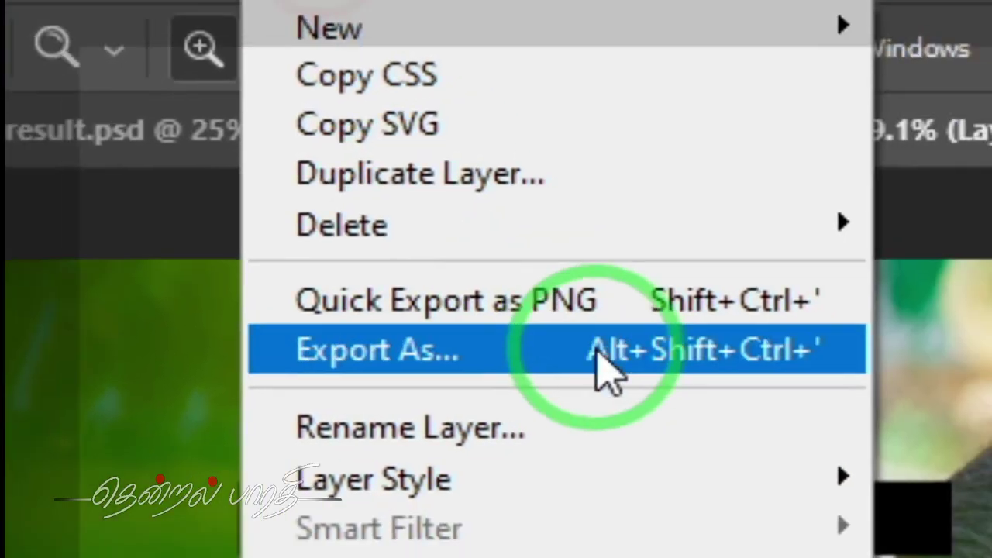
Step: Add a black Multiply Outer Glow to Layer 1: opacity 64%, spread 4%, size 87 px
mouse_move(775, 547)
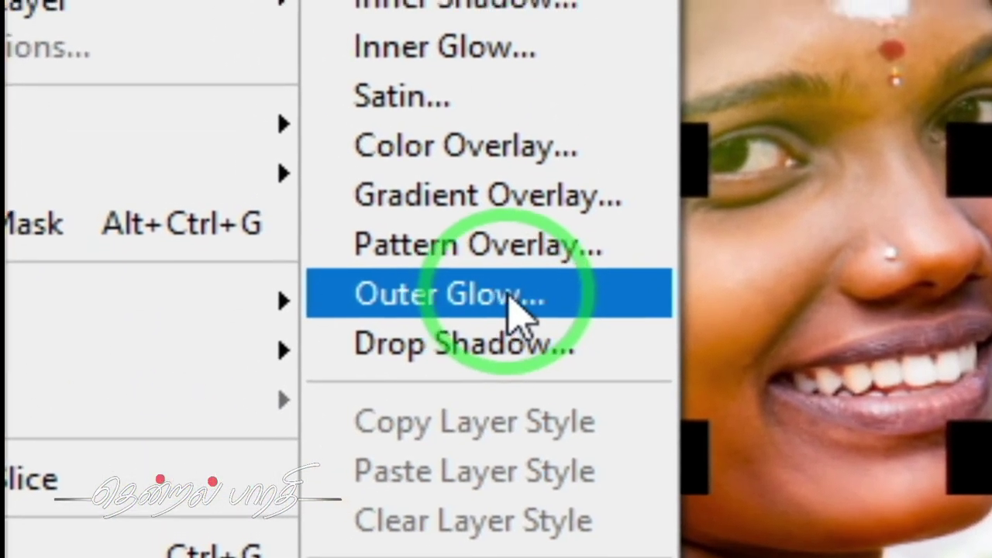
click(493, 479)
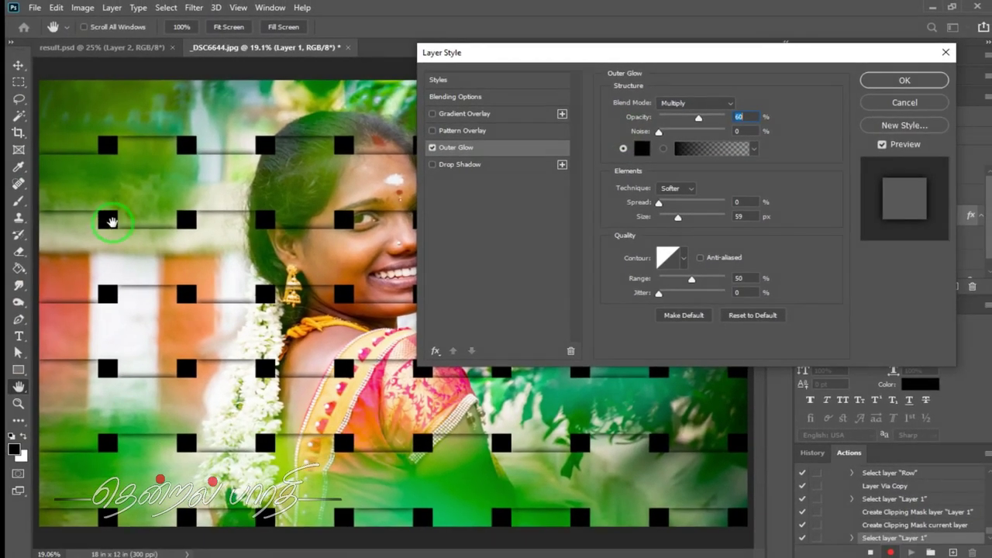
drag(697, 118, 702, 120)
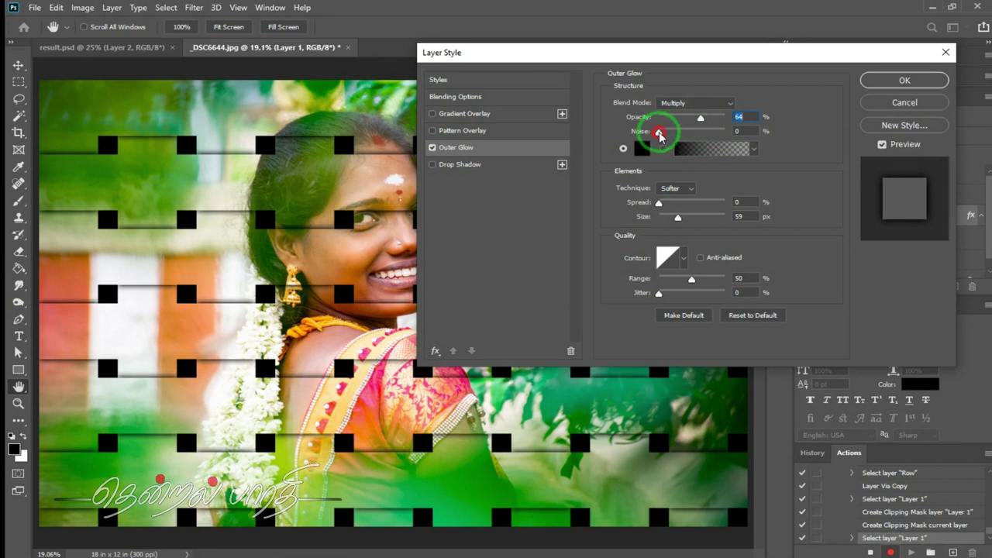
mouse_move(679, 220)
mouse_down()
mouse_move(686, 215)
mouse_move(662, 205)
mouse_move(675, 222)
mouse_move(660, 210)
mouse_move(687, 217)
mouse_up()
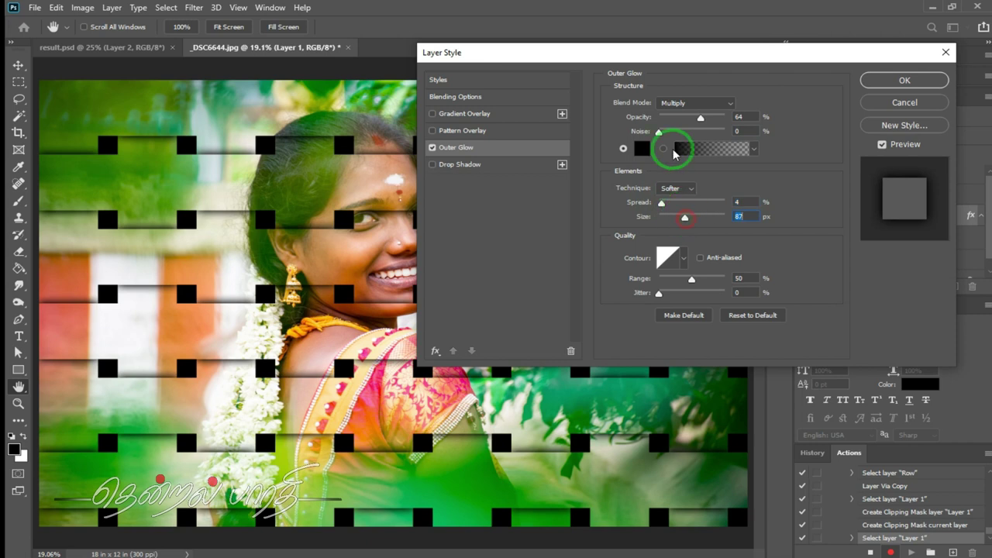
click(713, 104)
click(688, 90)
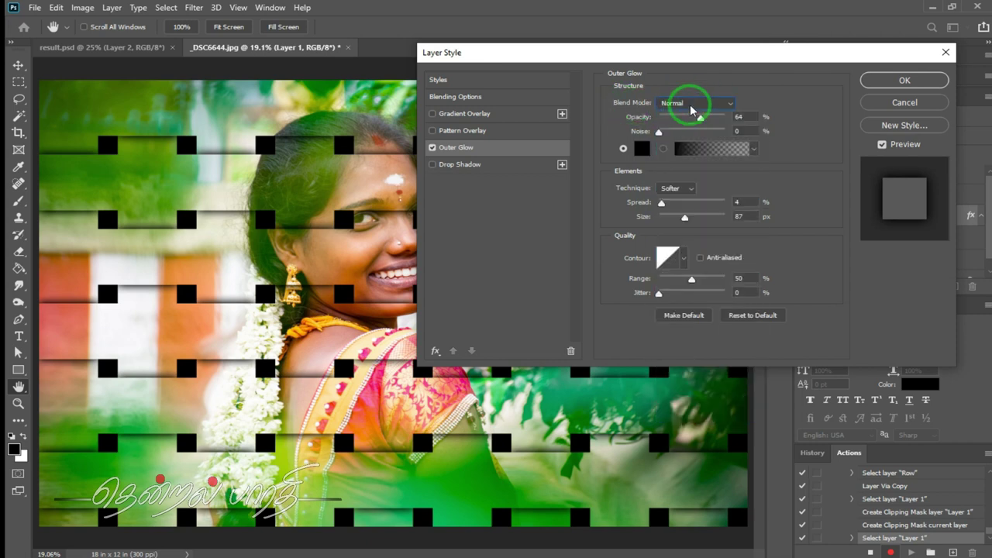
click(693, 102)
click(686, 161)
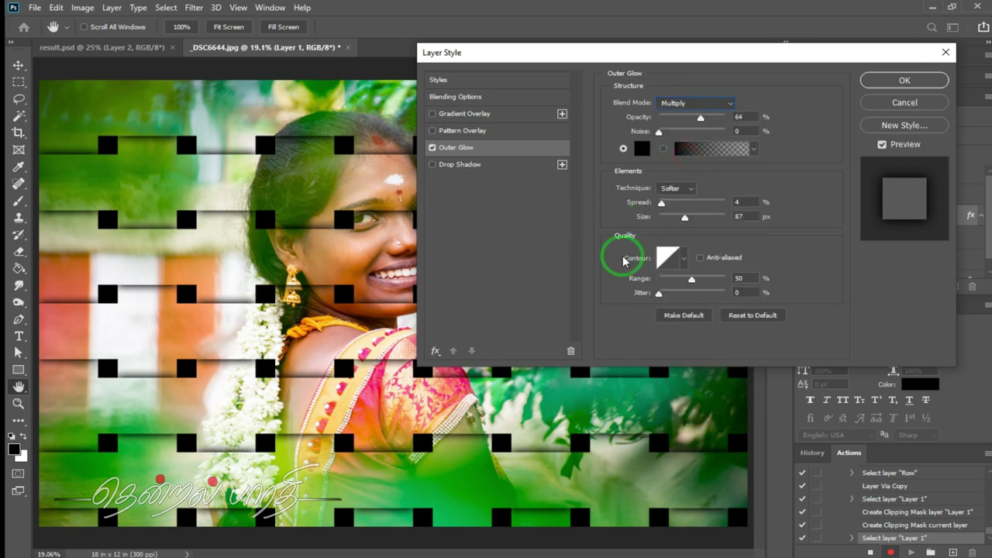
click(892, 80)
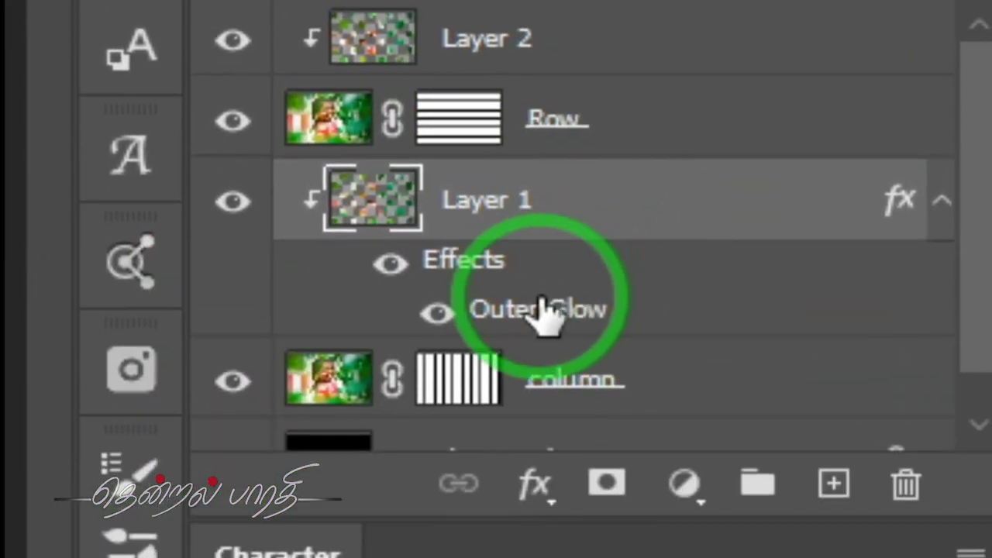
Step: Duplicate Layer 1's Outer Glow effect onto Layer 2
click(541, 306)
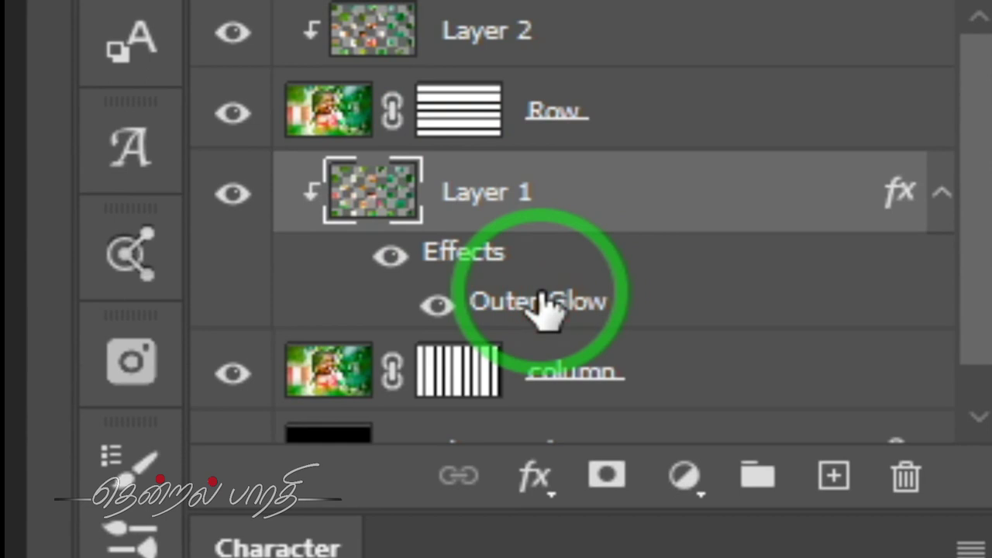
drag(541, 307, 508, 54)
drag(507, 302, 509, 303)
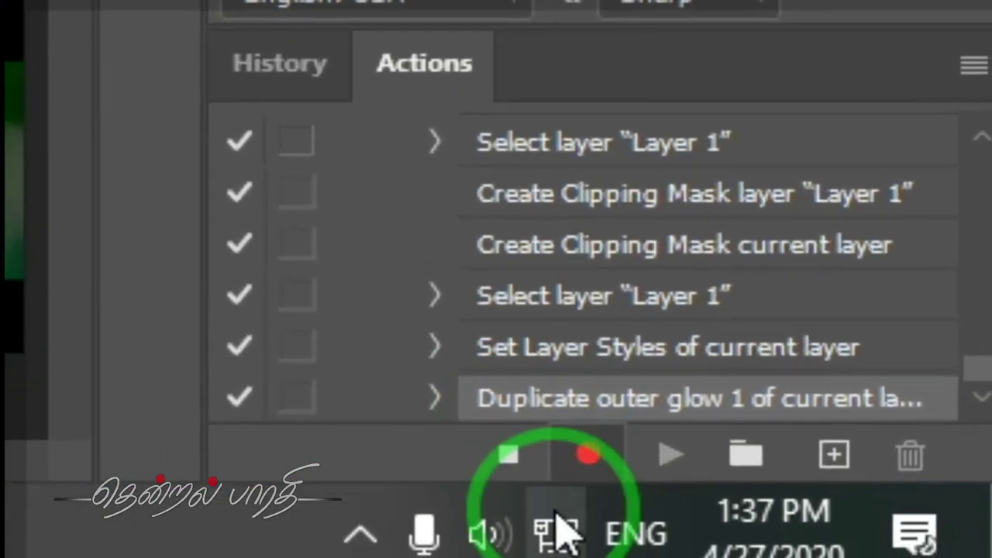
Step: Stop recording the Wave basket effect action and collapse its step list
click(870, 551)
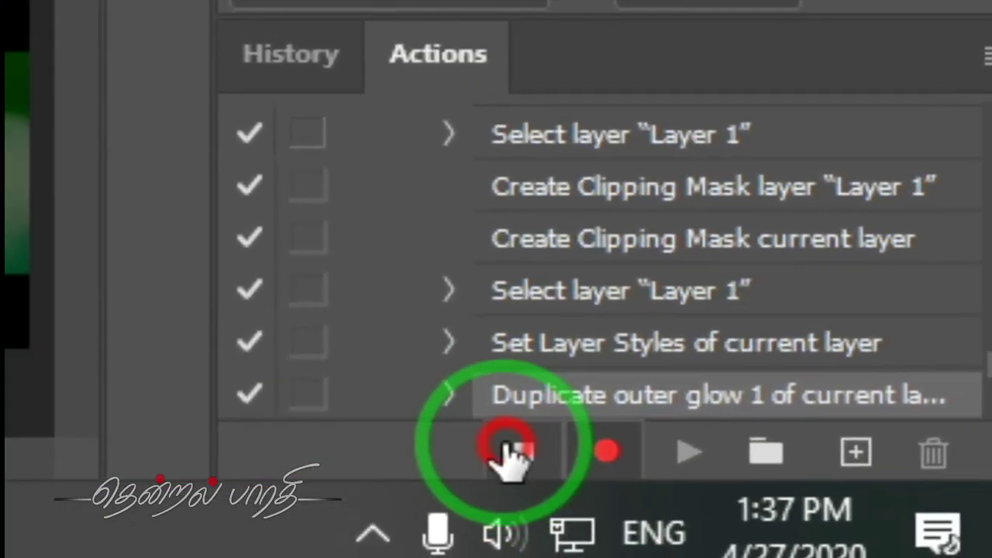
scroll(576, 303, up, 6)
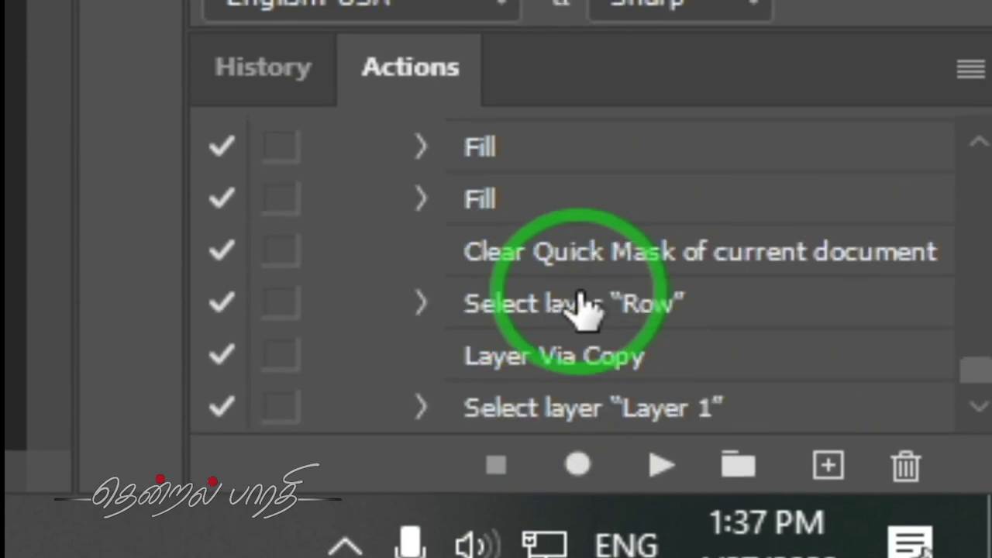
drag(975, 357, 963, 289)
click(379, 415)
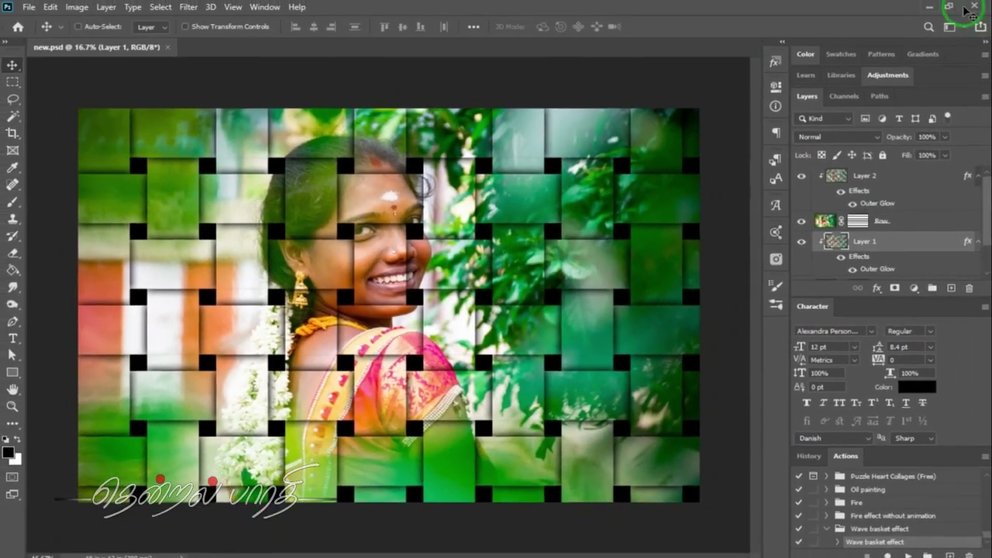
Step: Minimize Photoshop and open _DSC6644.jpg from the desktop as a new document
click(933, 11)
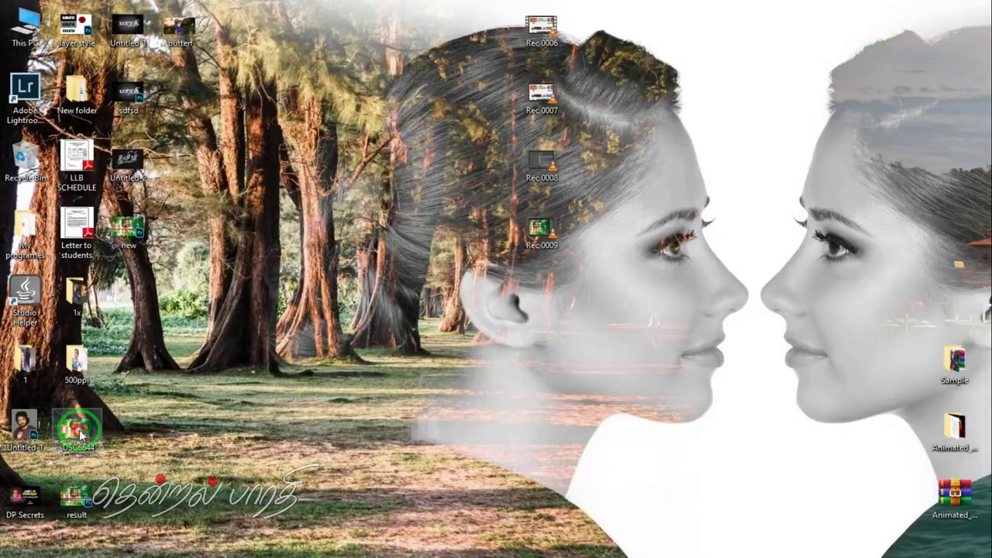
click(500, 555)
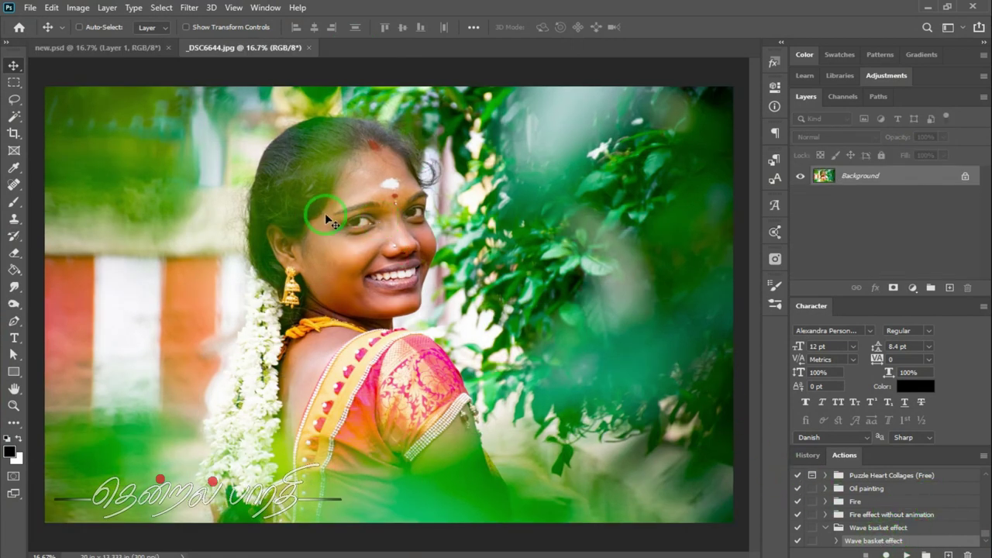
Step: Crop the portrait with the 18 × 12 in preset, then play the Wave basket effect action
key(c)
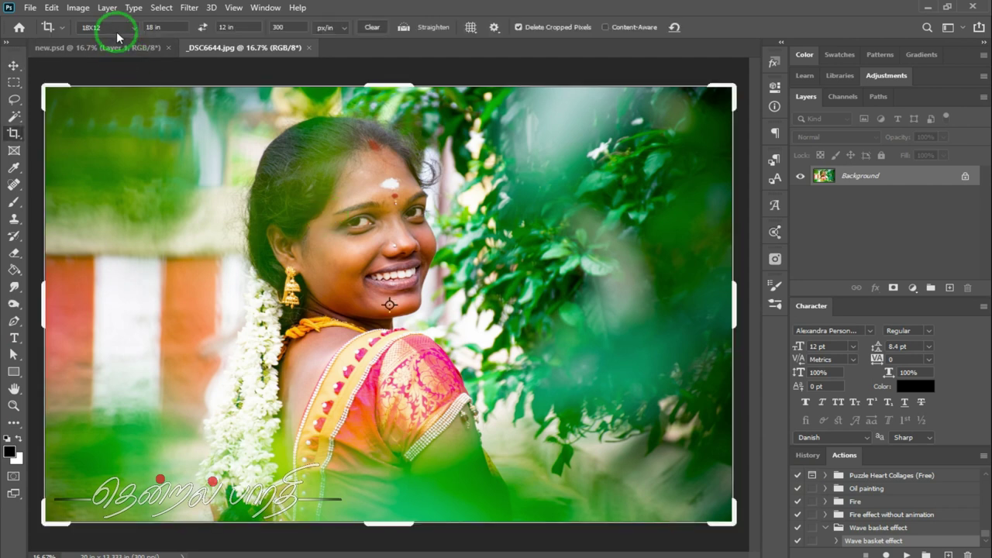
click(362, 192)
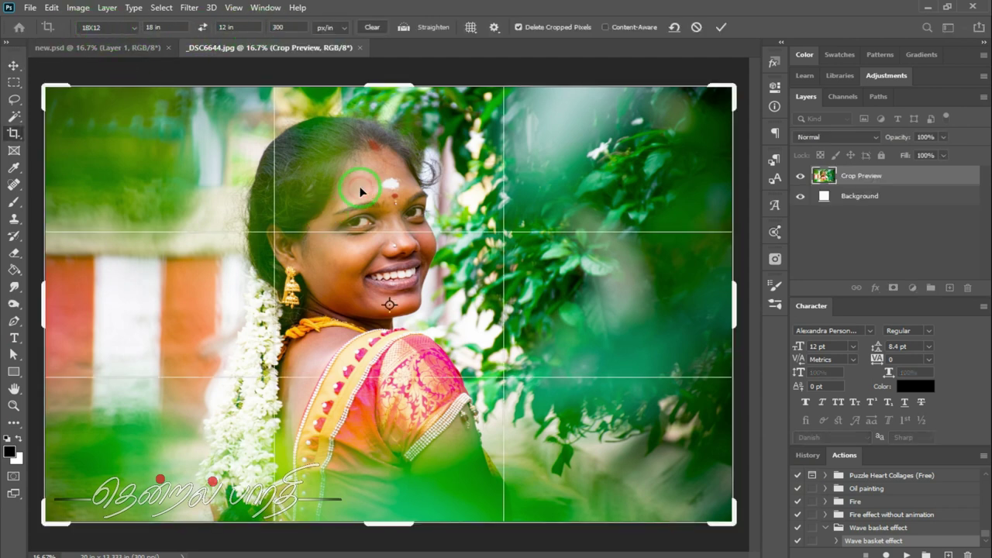
key(Return)
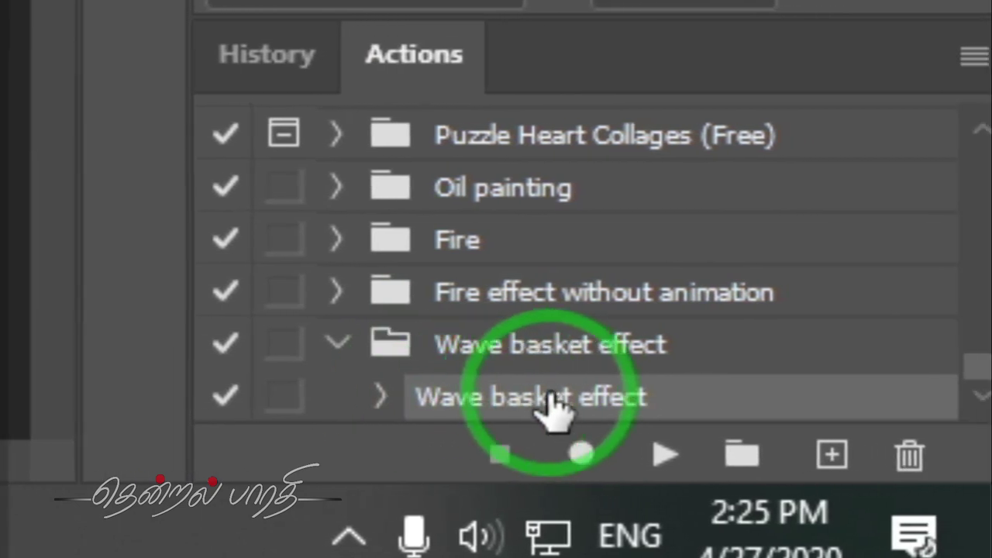
click(662, 455)
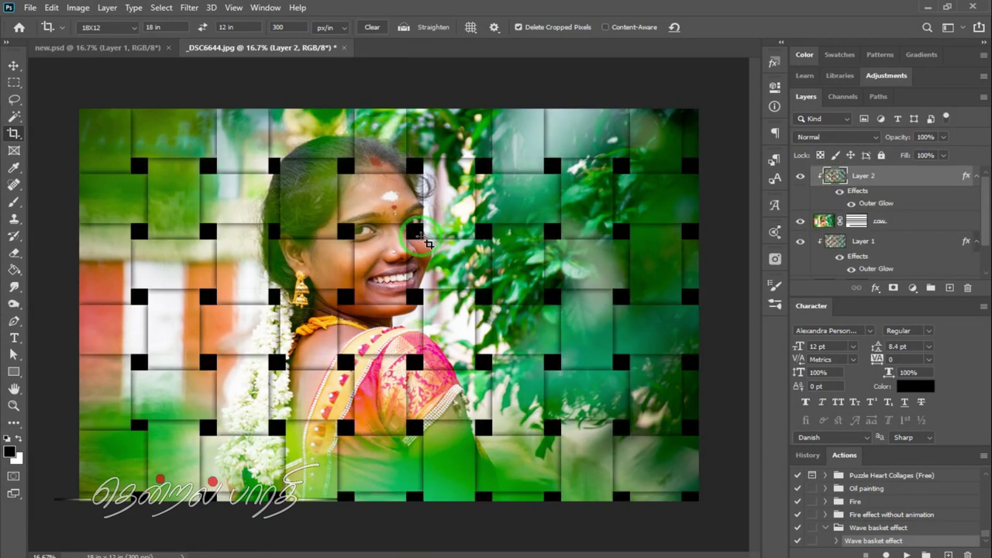
key(z)
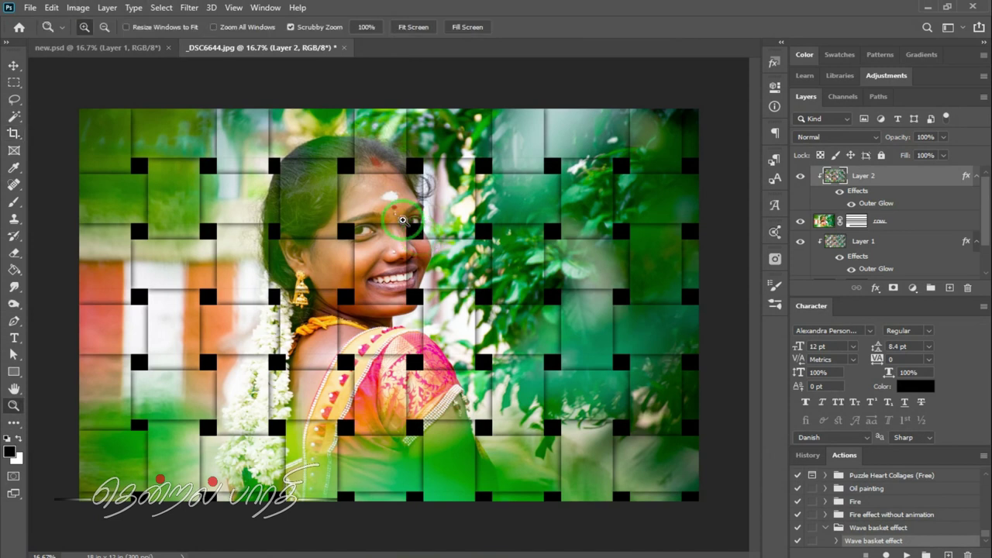
click(425, 182)
drag(558, 284, 368, 271)
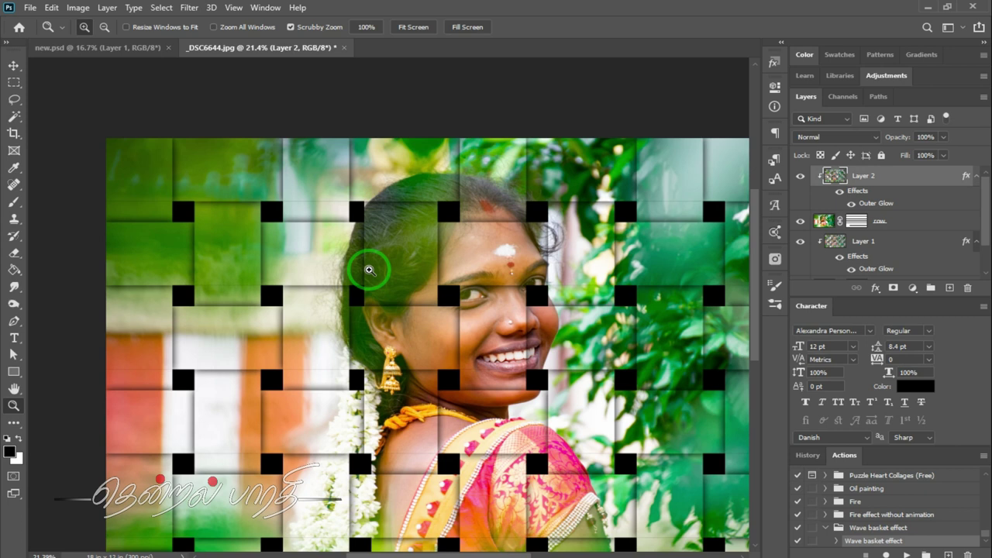
scroll(370, 269, down, 2)
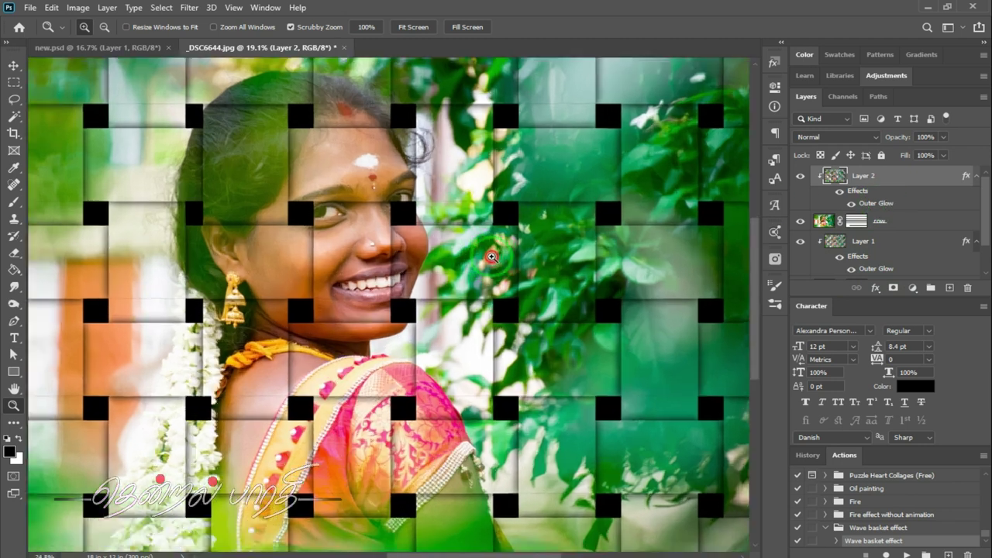
alt+click(464, 242)
drag(464, 242, 461, 242)
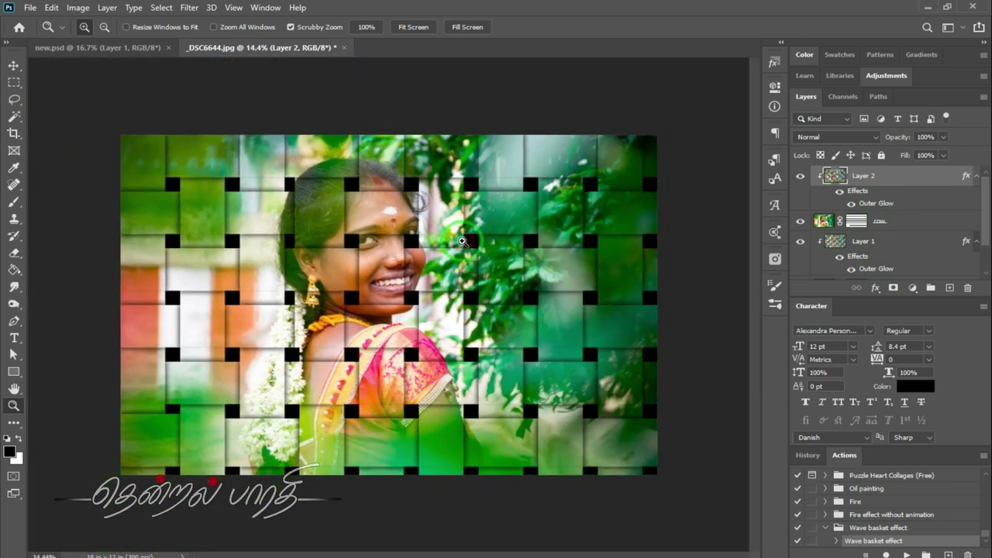